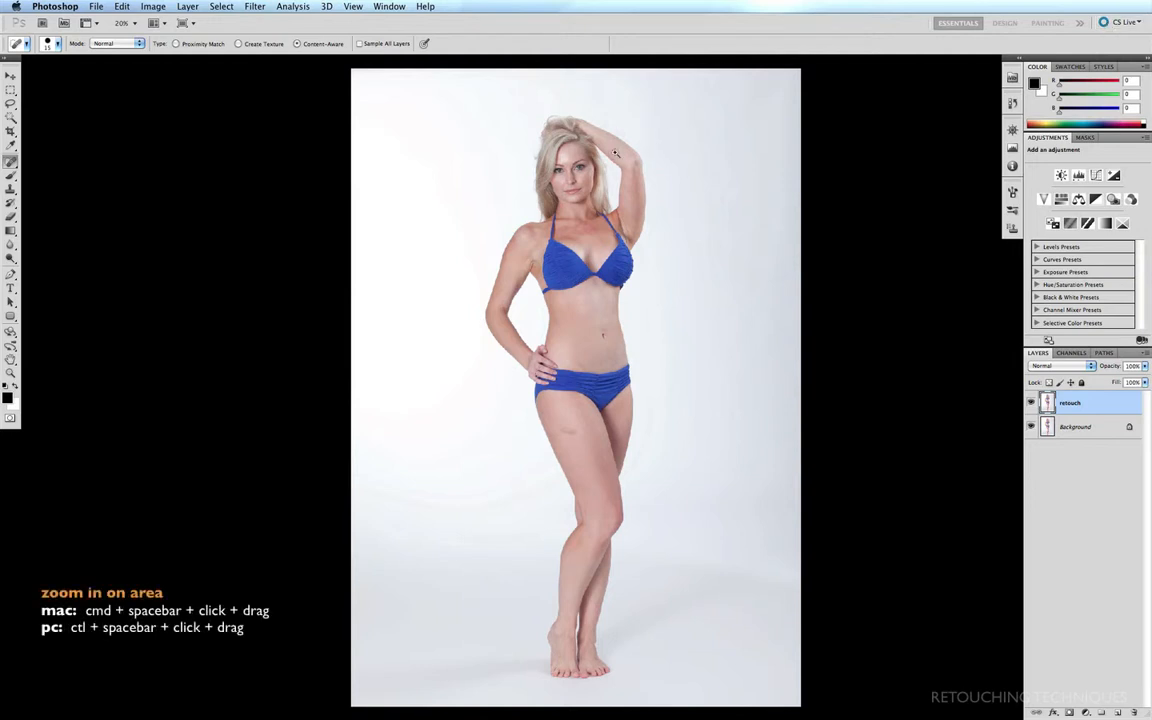
Step: Choose the Patch tool from the healing tools group
key("super+space")
left_click_drag(623, 137, 455, 218)
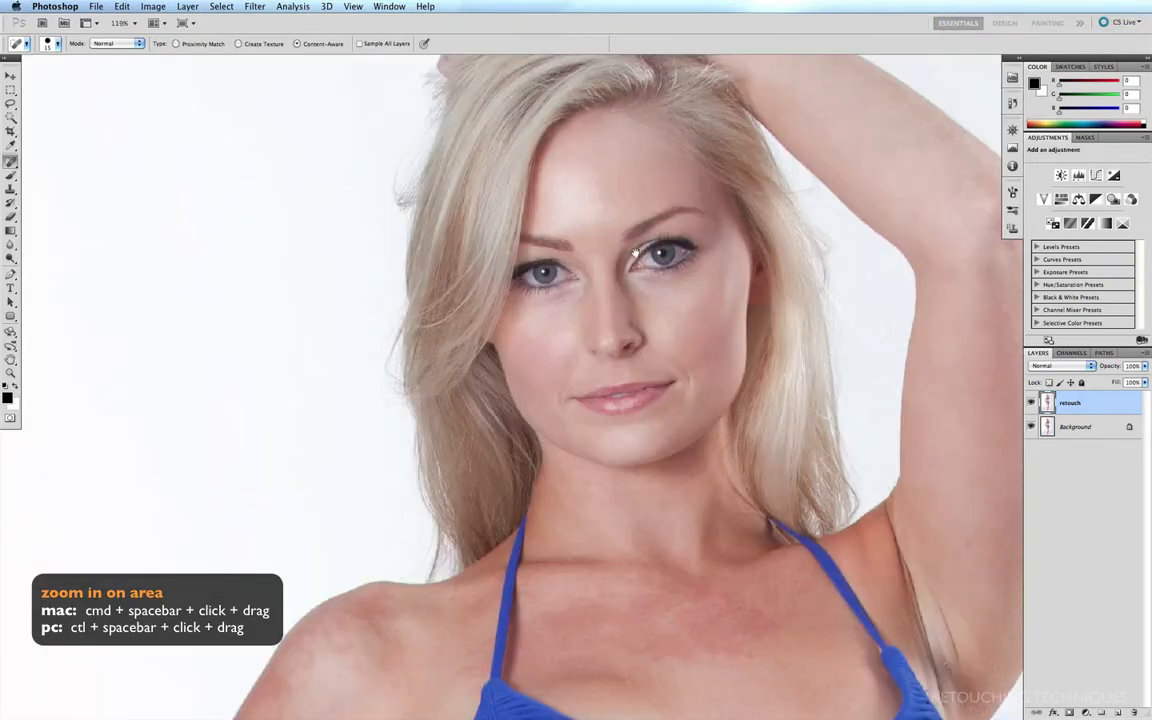
left_click_drag(547, 309, 518, 352)
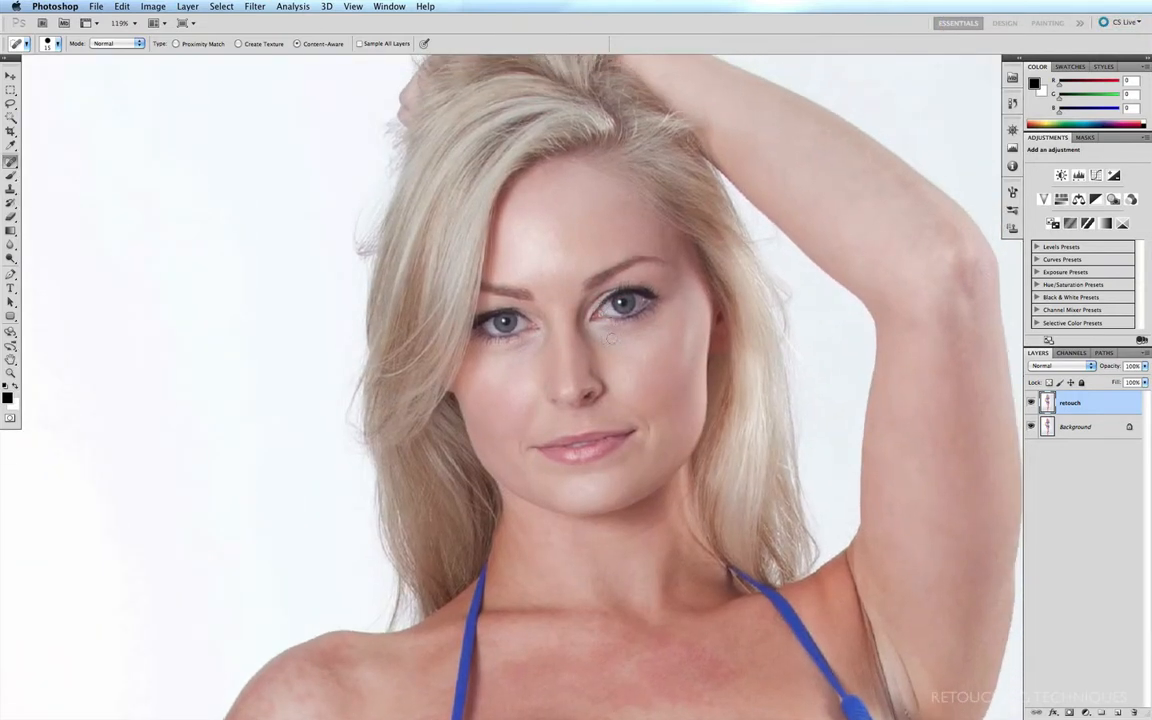
left_click_drag(664, 530, 641, 266)
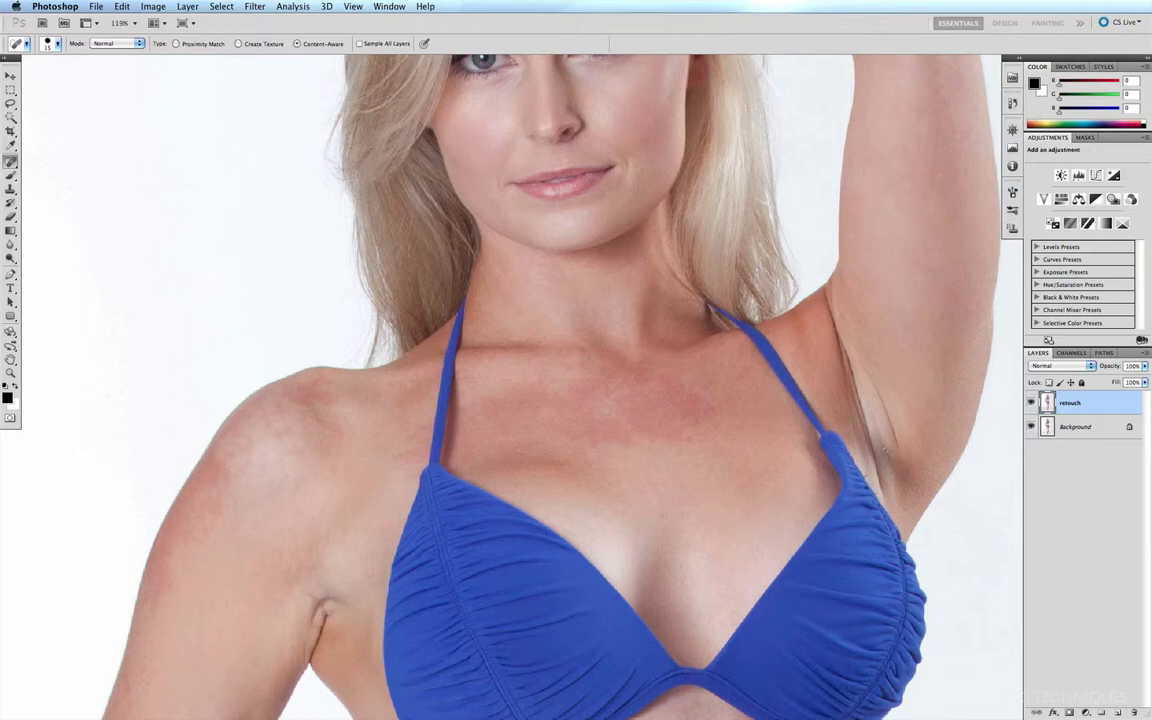
left_click(11, 161)
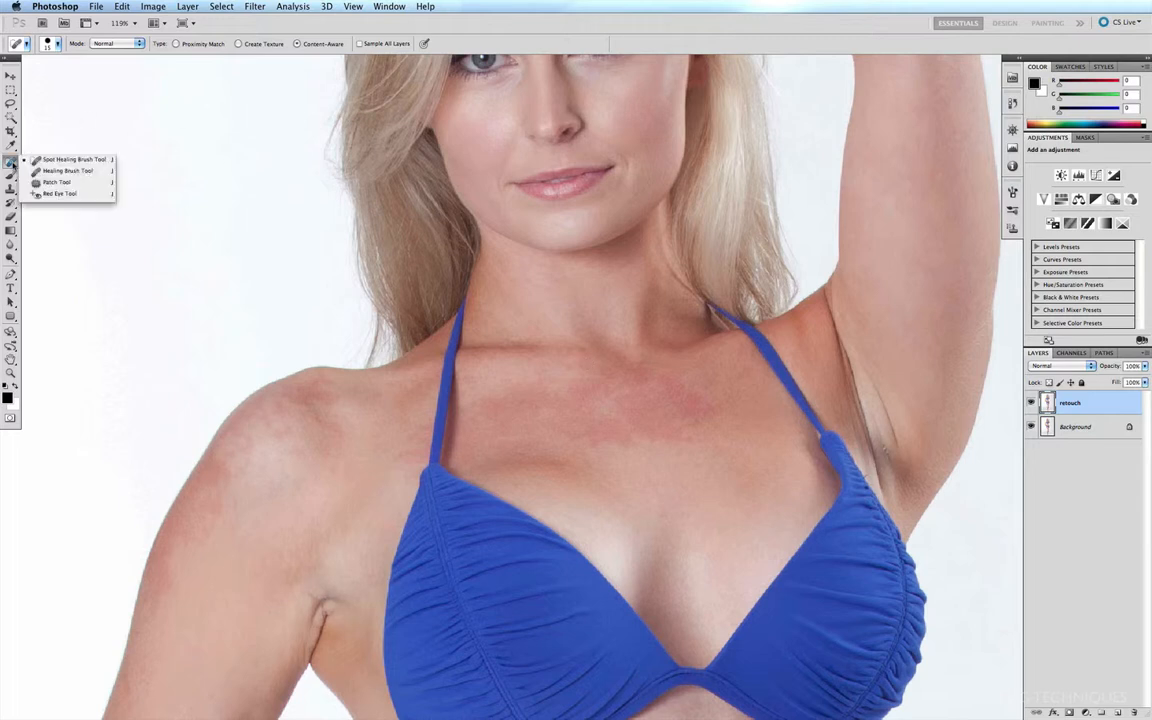
left_click(62, 159)
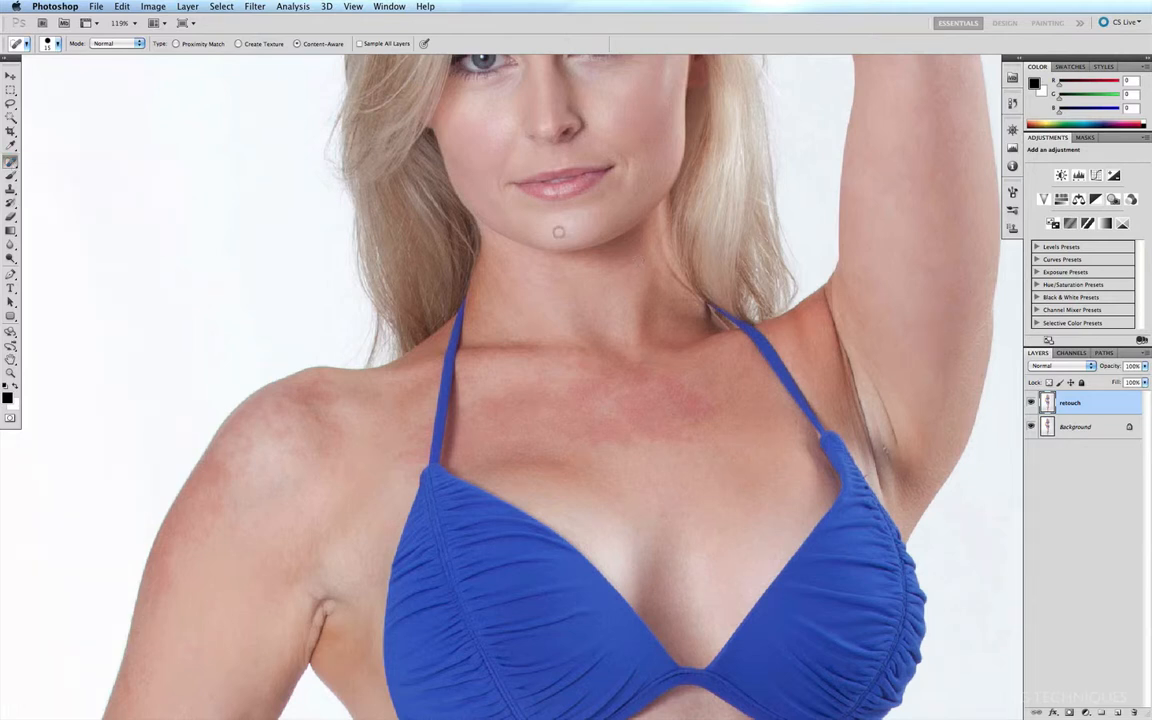
left_click(11, 161)
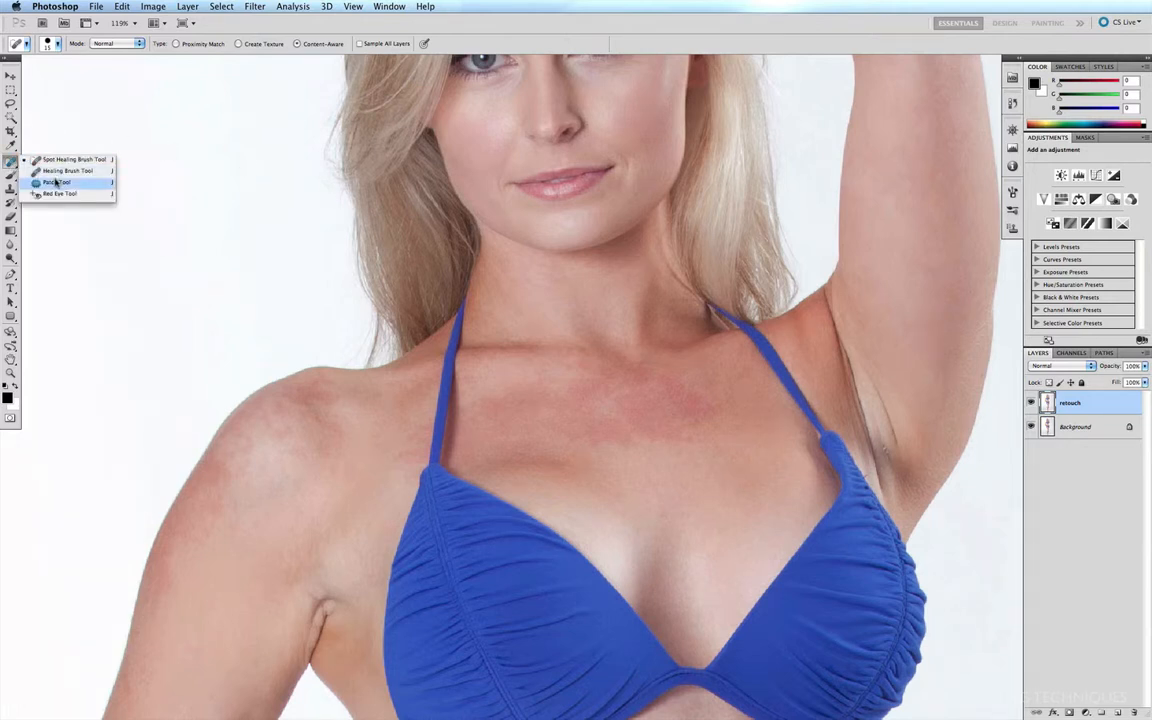
left_click(55, 182)
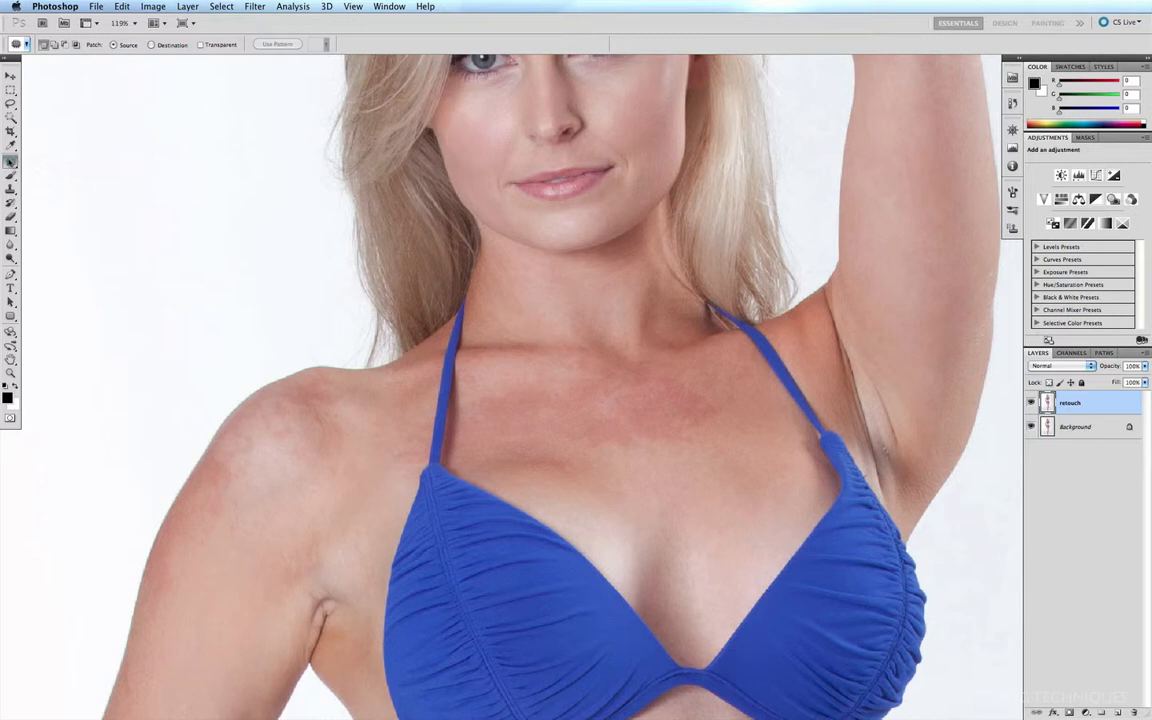
key("shift+j")
key("shift+j")
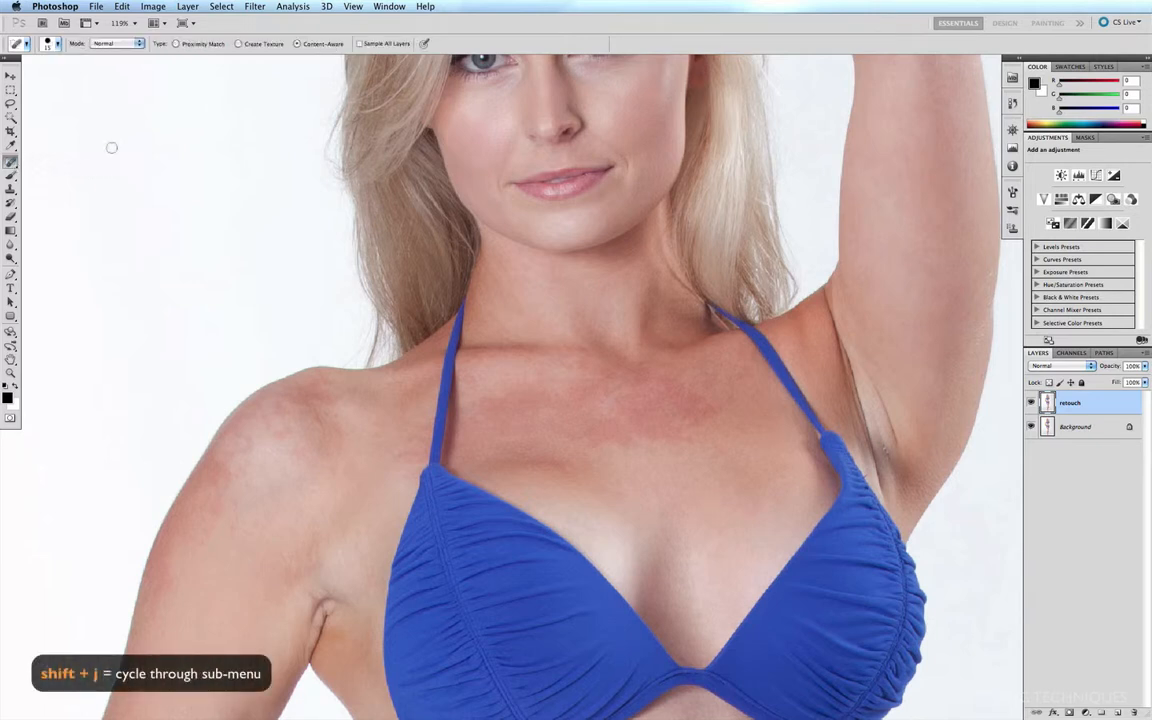
key("shift+j")
key("shift+j")
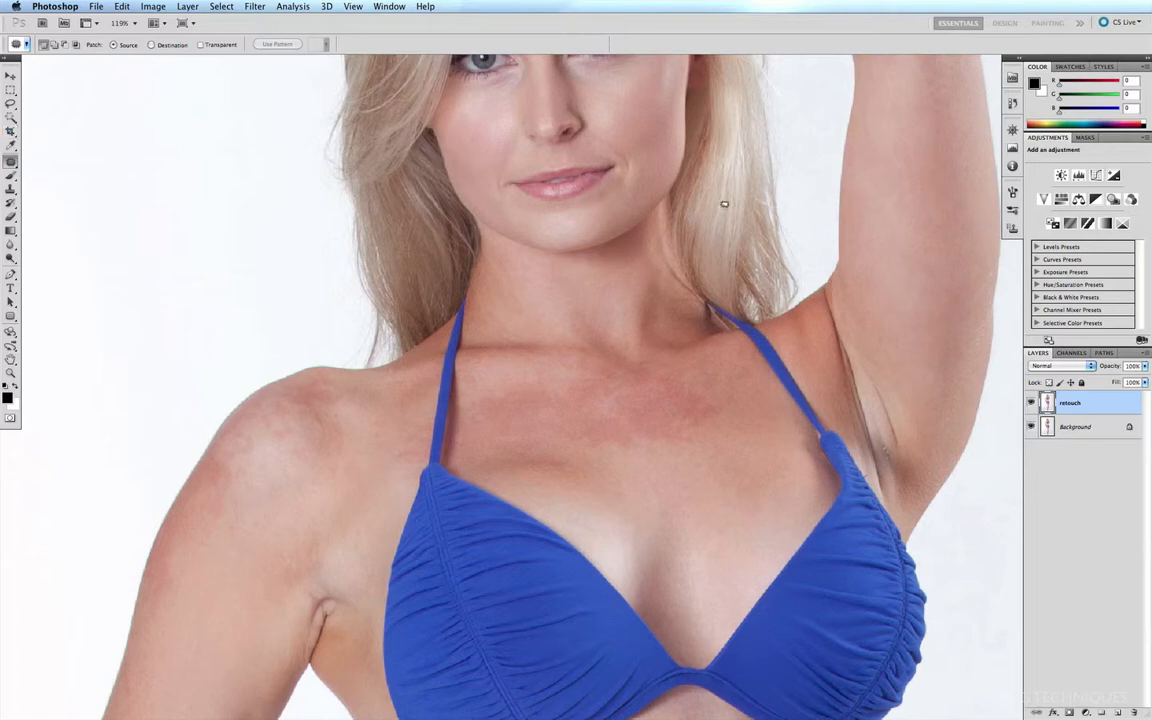
Step: Patch the crease under the chin with clean neck skin nearby, and toggle the retouch layer's visibility to compare
left_click_drag(720, 184, 369, 393)
left_click_drag(532, 302, 430, 240)
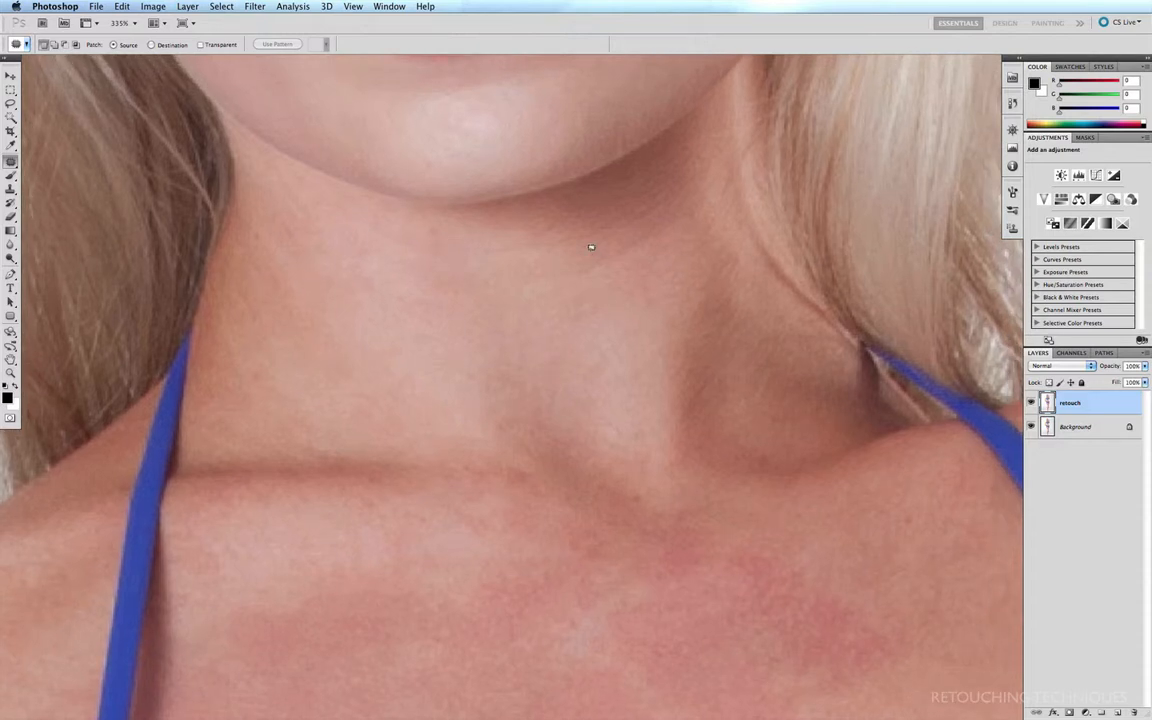
mouse_move(575, 252)
left_mouse_down()
mouse_move(513, 284)
mouse_move(542, 297)
mouse_move(602, 282)
mouse_move(681, 236)
left_mouse_up()
left_click_drag(576, 256, 577, 254)
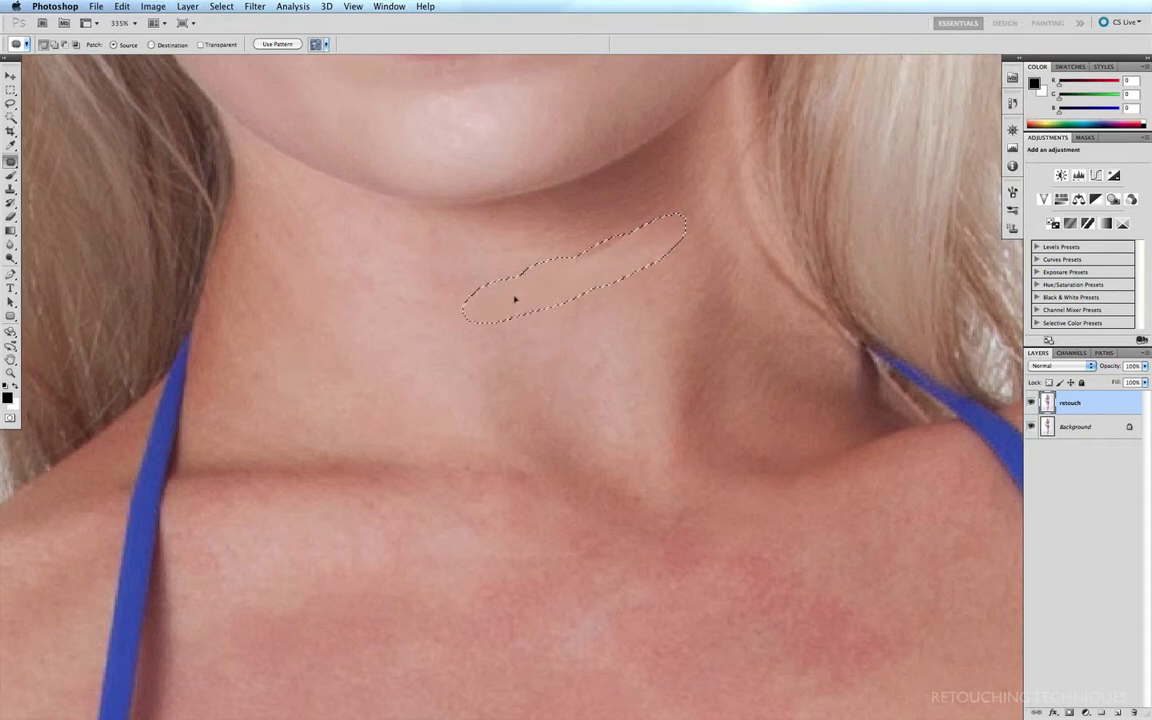
left_click_drag(515, 299, 401, 319)
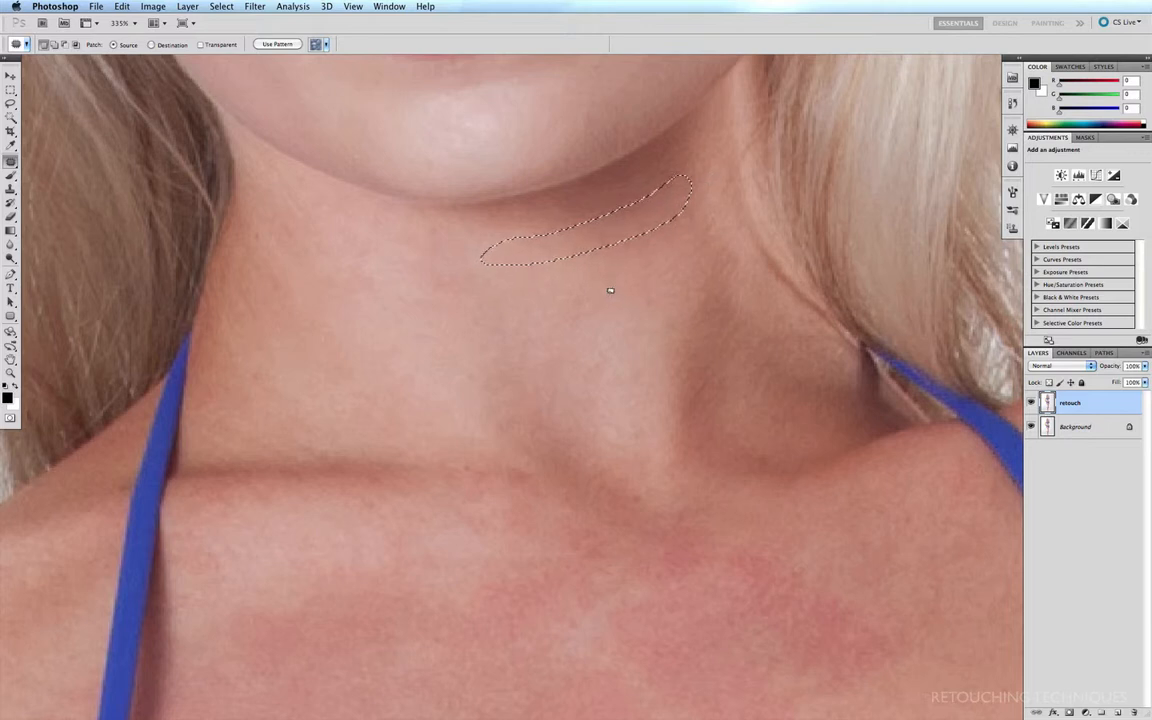
key("super+d")
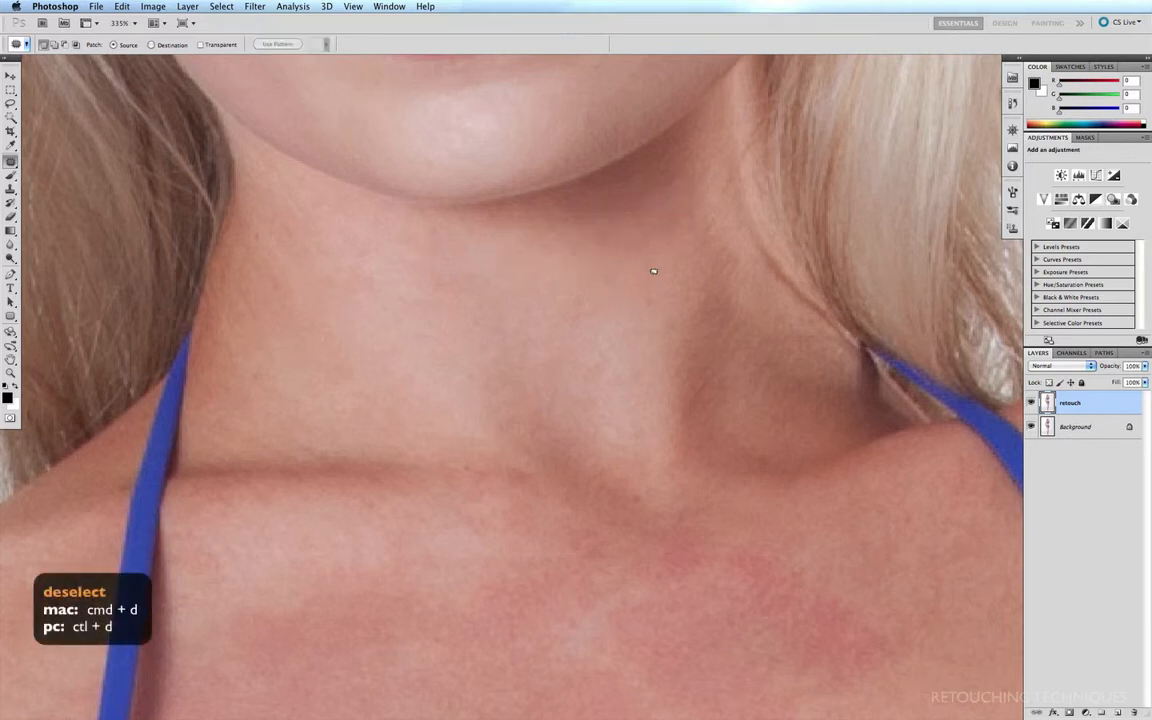
left_click(1032, 401)
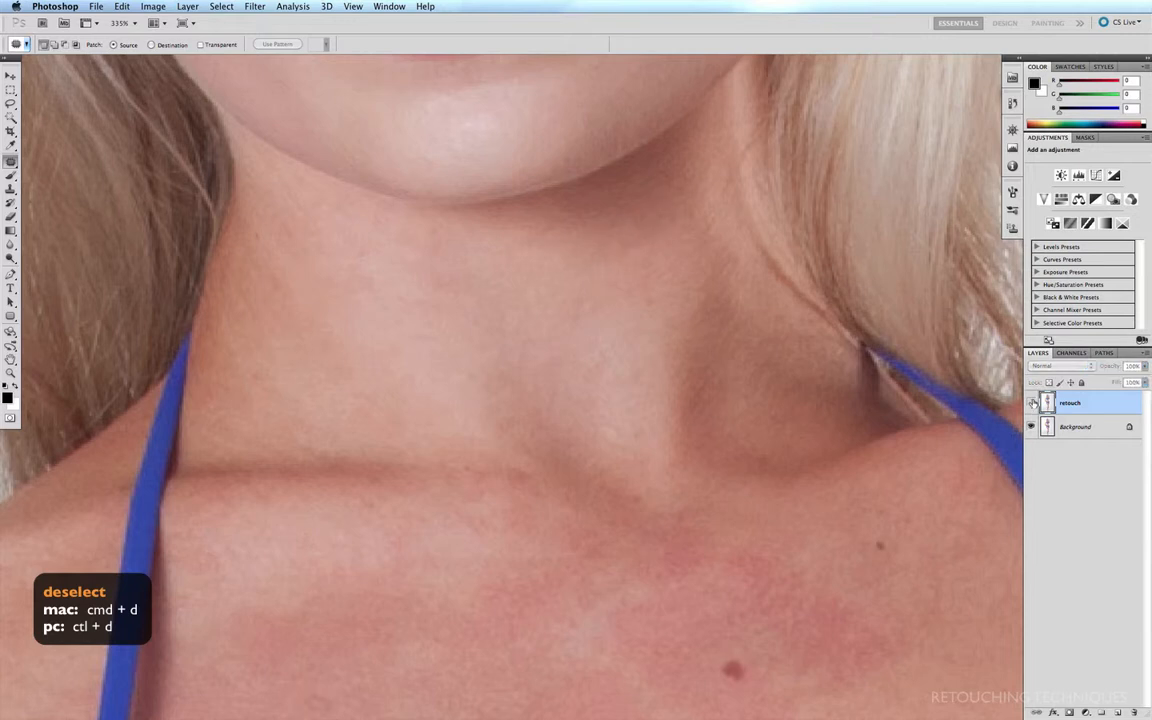
left_click(1032, 401)
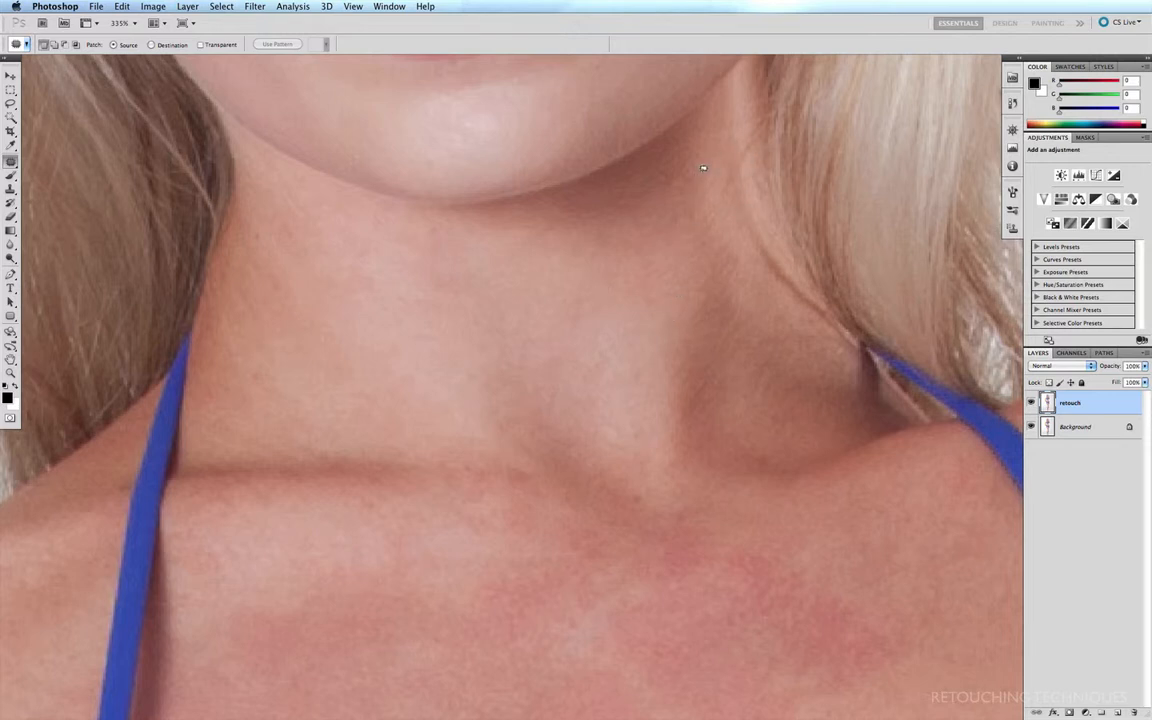
Step: Patch the small blemishes on the lower neck and near the collarbone with nearby clean skin
mouse_move(661, 226)
left_mouse_down()
mouse_move(700, 222)
mouse_move(655, 228)
left_mouse_up()
mouse_move(278, 188)
left_mouse_down()
mouse_move(345, 254)
mouse_move(268, 207)
left_mouse_up()
mouse_move(258, 212)
left_mouse_down()
mouse_move(306, 263)
mouse_move(240, 203)
mouse_move(298, 234)
mouse_move(287, 251)
left_mouse_up()
left_click_drag(262, 357, 258, 361)
left_click_drag(264, 382, 345, 396)
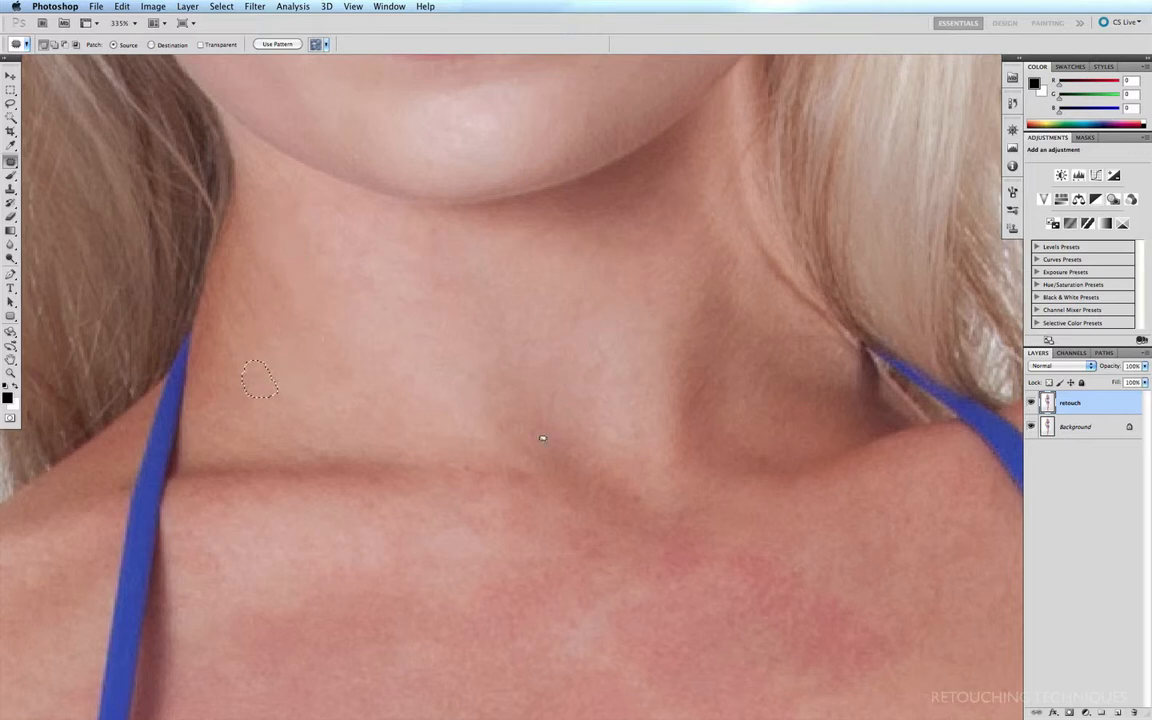
mouse_move(540, 455)
left_mouse_down()
mouse_move(492, 457)
mouse_move(540, 480)
left_mouse_up()
left_click_drag(518, 468, 482, 425)
left_click_drag(474, 358, 499, 390)
left_click_drag(476, 380, 426, 360)
mouse_move(598, 414)
left_mouse_down()
mouse_move(615, 439)
mouse_move(592, 412)
left_mouse_up()
mouse_move(604, 436)
left_mouse_down()
mouse_move(486, 352)
mouse_move(424, 409)
left_mouse_up()
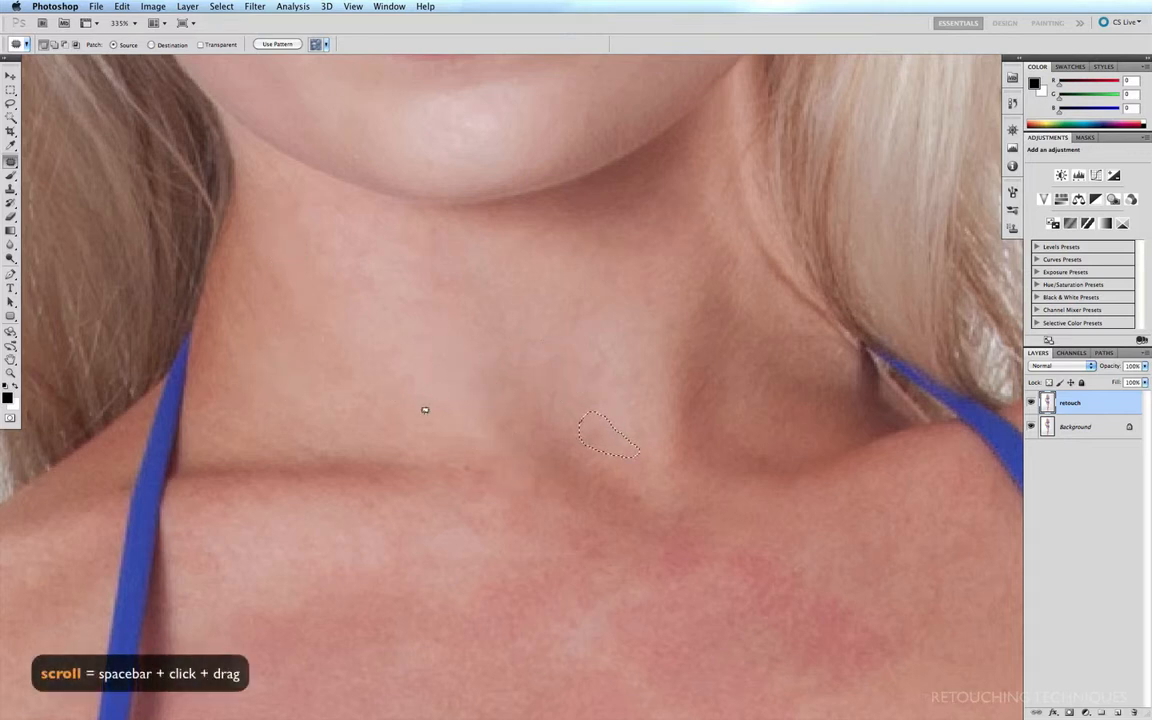
Step: Patch the large red blotch across the upper chest with clearer skin below it, and deselect
left_click_drag(543, 680, 471, 394)
key("super+minus")
key("super+minus")
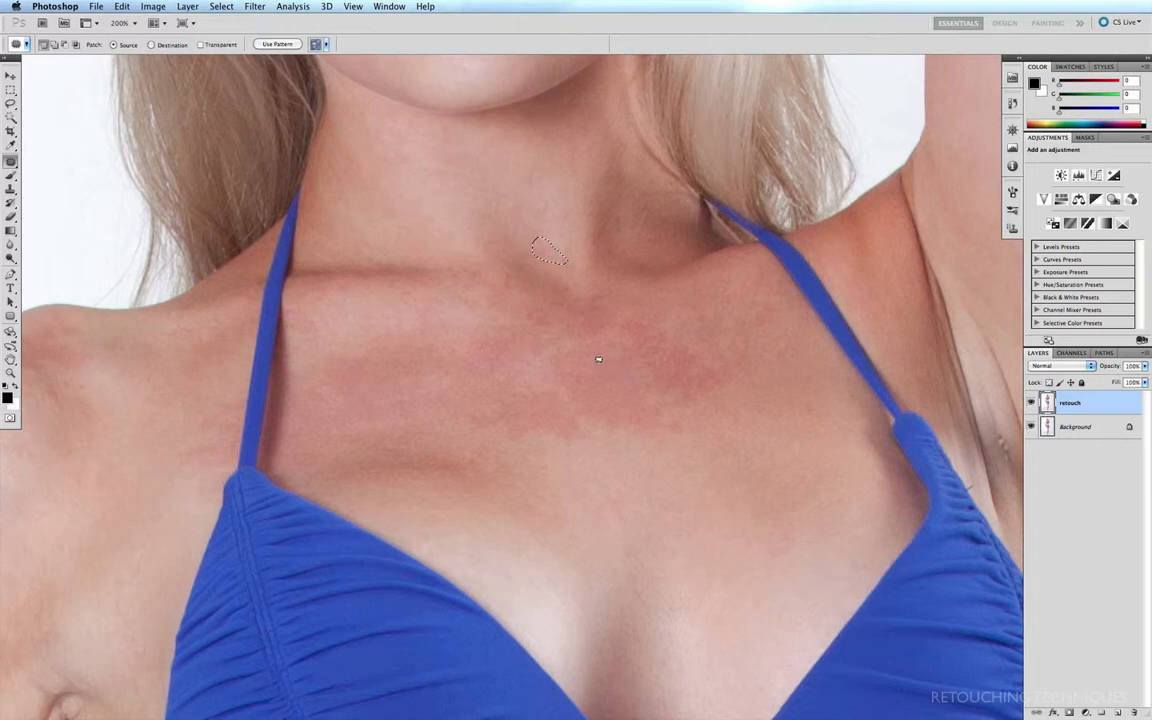
mouse_move(548, 371)
left_mouse_down()
mouse_move(491, 395)
mouse_move(496, 439)
mouse_move(654, 442)
mouse_move(709, 426)
mouse_move(742, 379)
left_mouse_up()
left_click_drag(604, 295, 549, 369)
left_click_drag(663, 381, 786, 480)
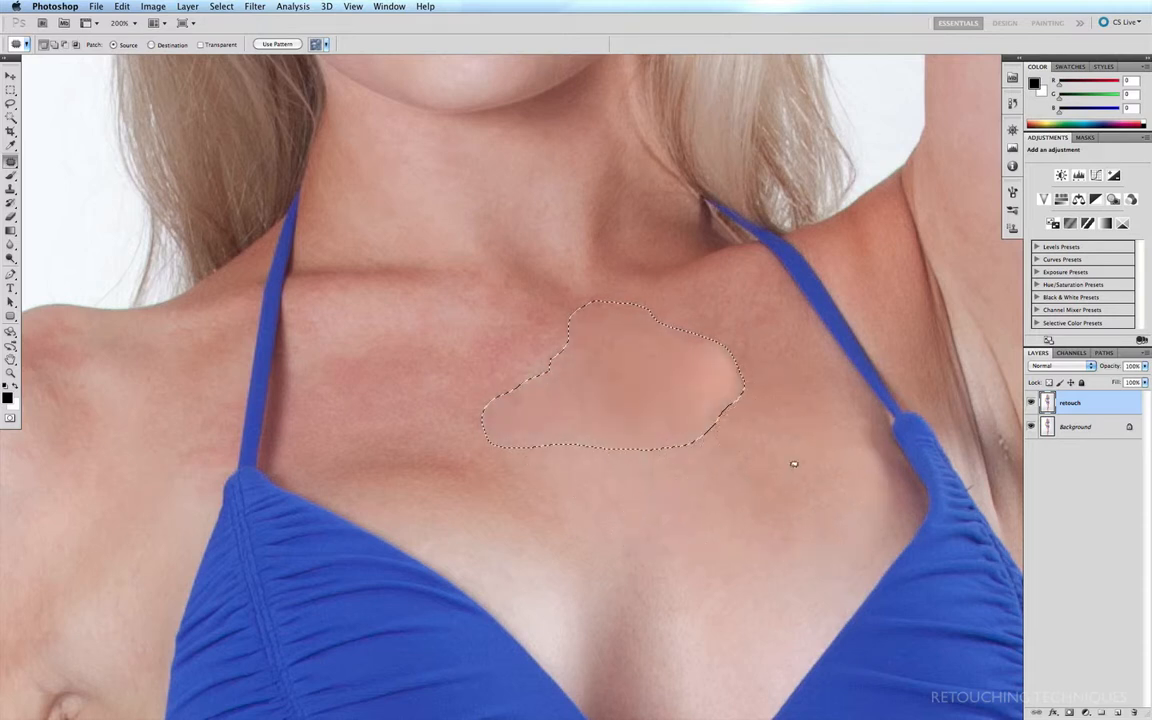
key("super+d")
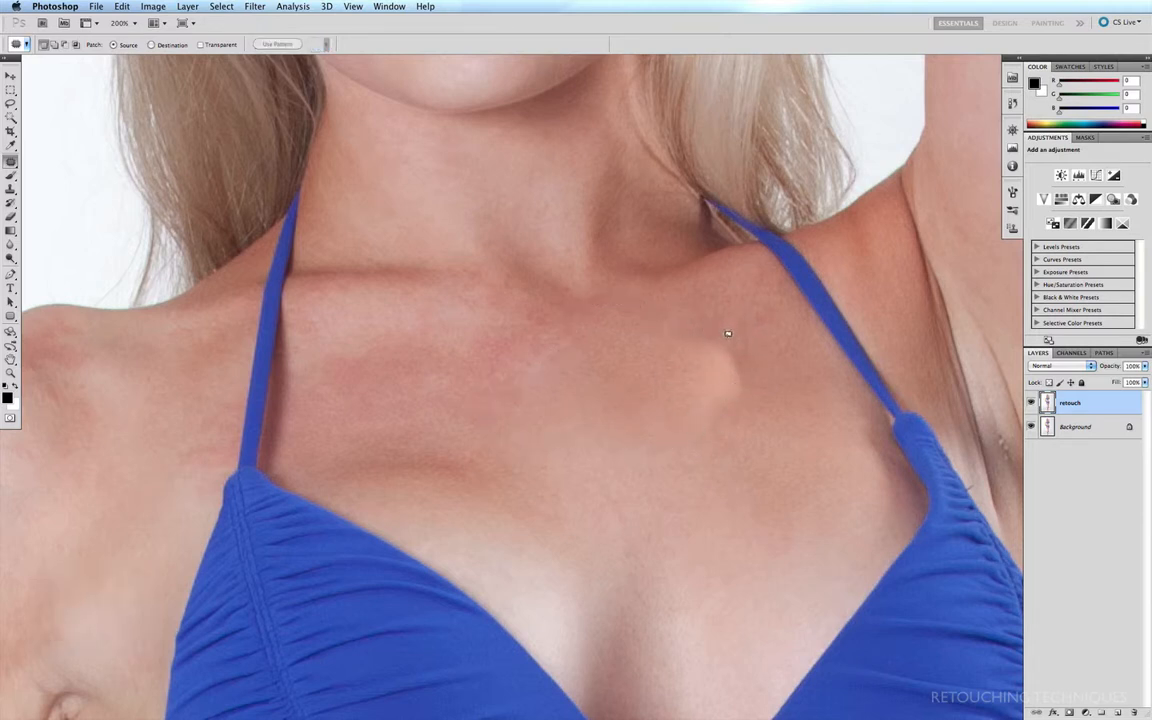
Step: Patch the remaining red patches across the chest with adjacent clean skin
mouse_move(671, 355)
left_mouse_down()
mouse_move(687, 450)
mouse_move(666, 362)
left_mouse_up()
left_click_drag(725, 398, 770, 543)
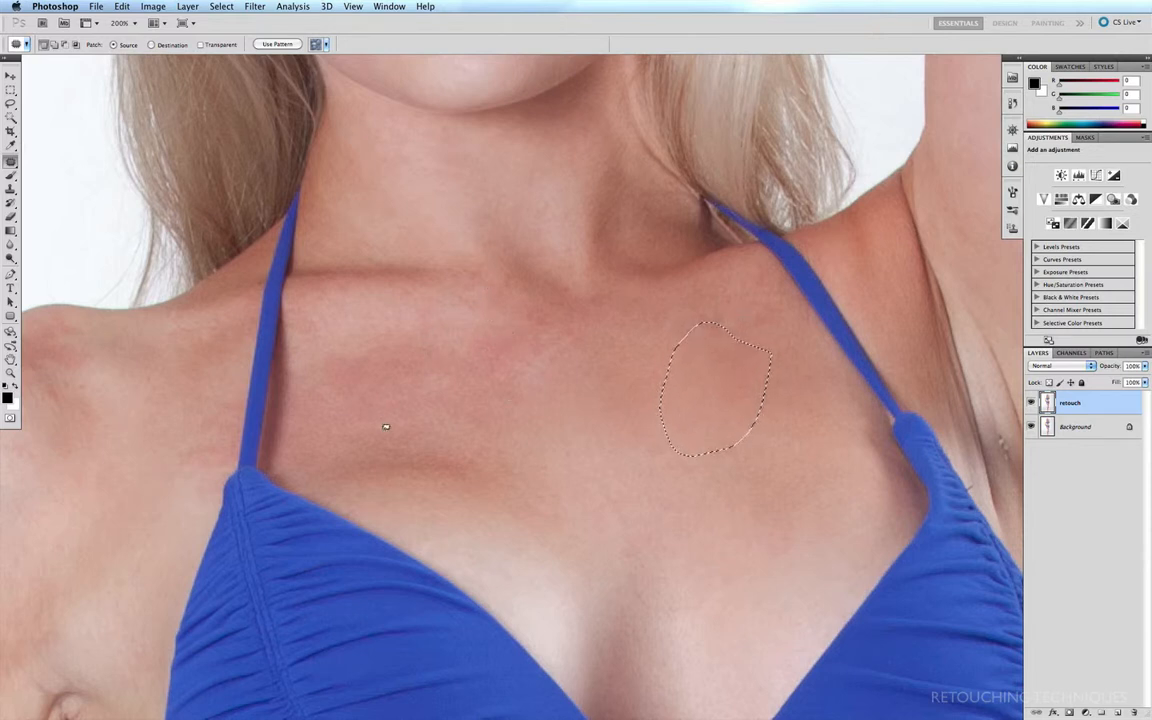
mouse_move(485, 333)
left_mouse_down()
mouse_move(508, 411)
mouse_move(583, 354)
mouse_move(560, 308)
mouse_move(485, 309)
mouse_move(565, 368)
mouse_move(655, 371)
left_mouse_up()
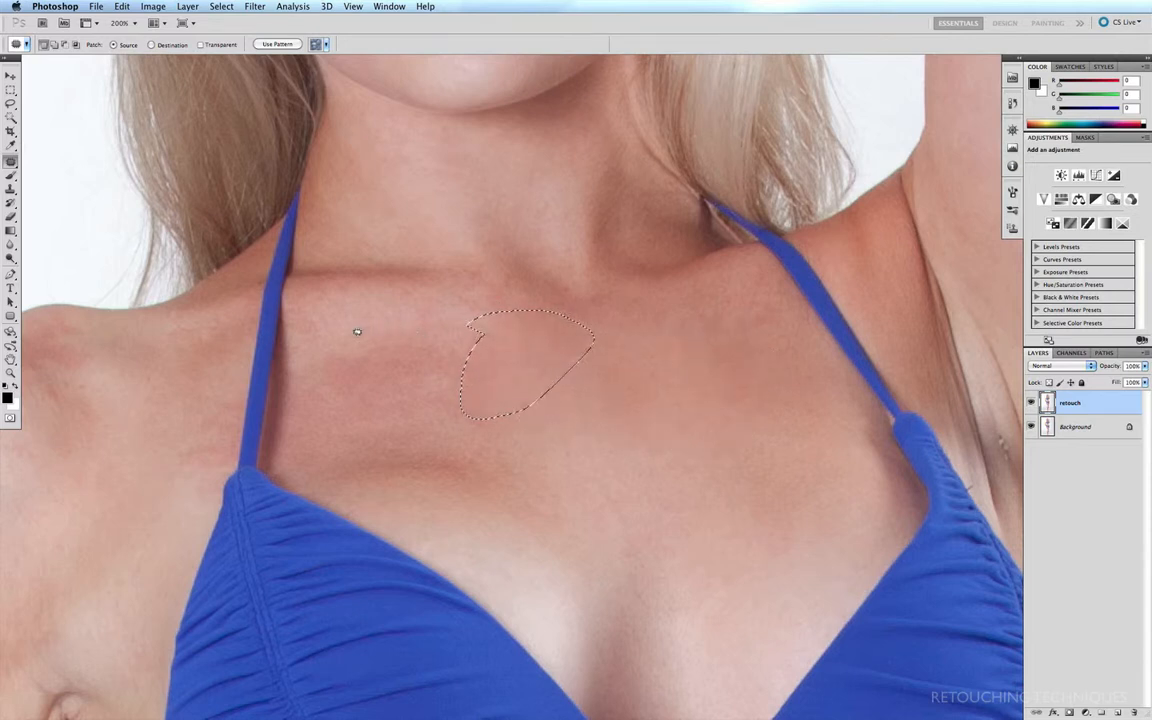
mouse_move(356, 334)
left_mouse_down()
mouse_move(329, 416)
mouse_move(488, 391)
mouse_move(389, 318)
mouse_move(356, 334)
mouse_move(576, 380)
mouse_move(545, 303)
left_mouse_up()
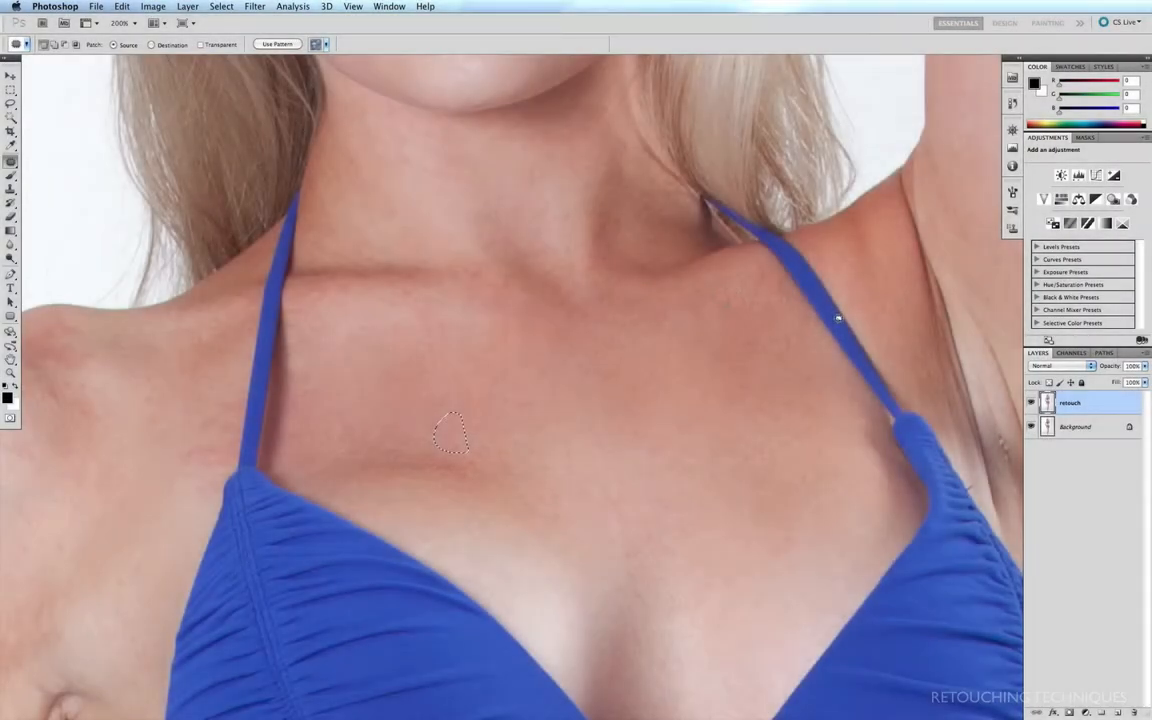
Step: Patch the blemishes in the armpit of the raised arm with smoother skin beside them
left_click_drag(900, 345, 573, 334)
key("super+equal")
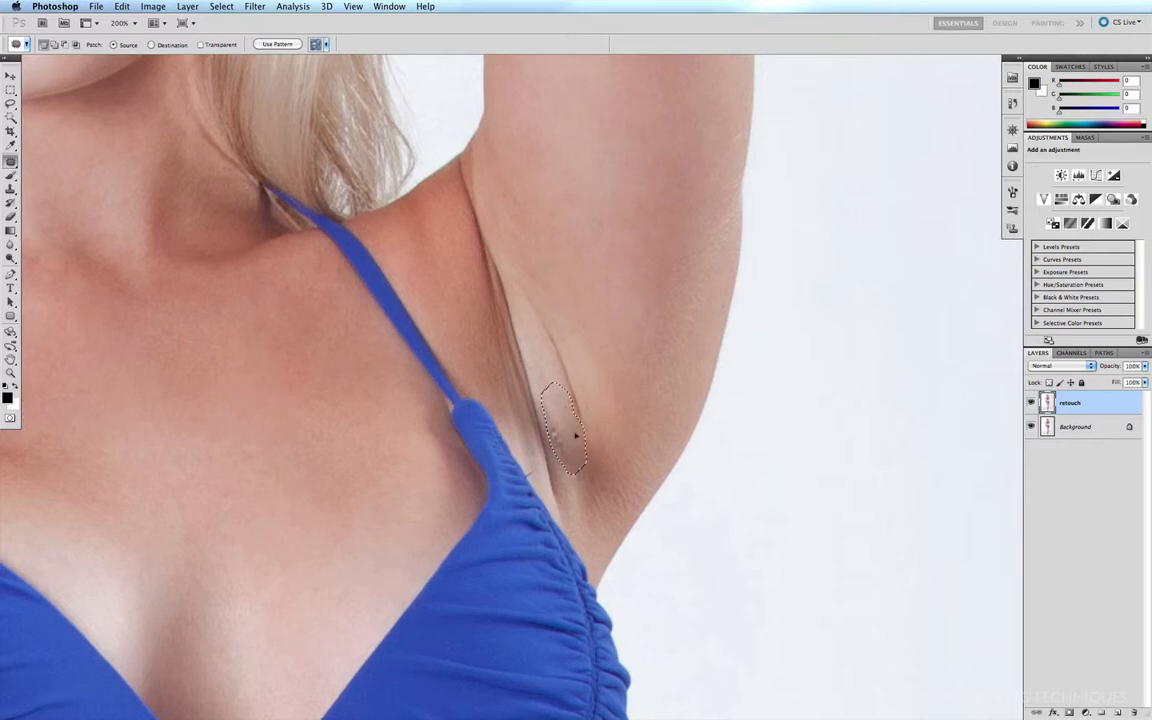
left_click_drag(571, 432, 613, 362)
mouse_move(530, 314)
left_mouse_down()
mouse_move(569, 406)
mouse_move(563, 296)
mouse_move(535, 295)
left_mouse_up()
Step: Patch the red blotches on top of the left shoulder with lighter skin nearby
left_click_drag(147, 345, 655, 302)
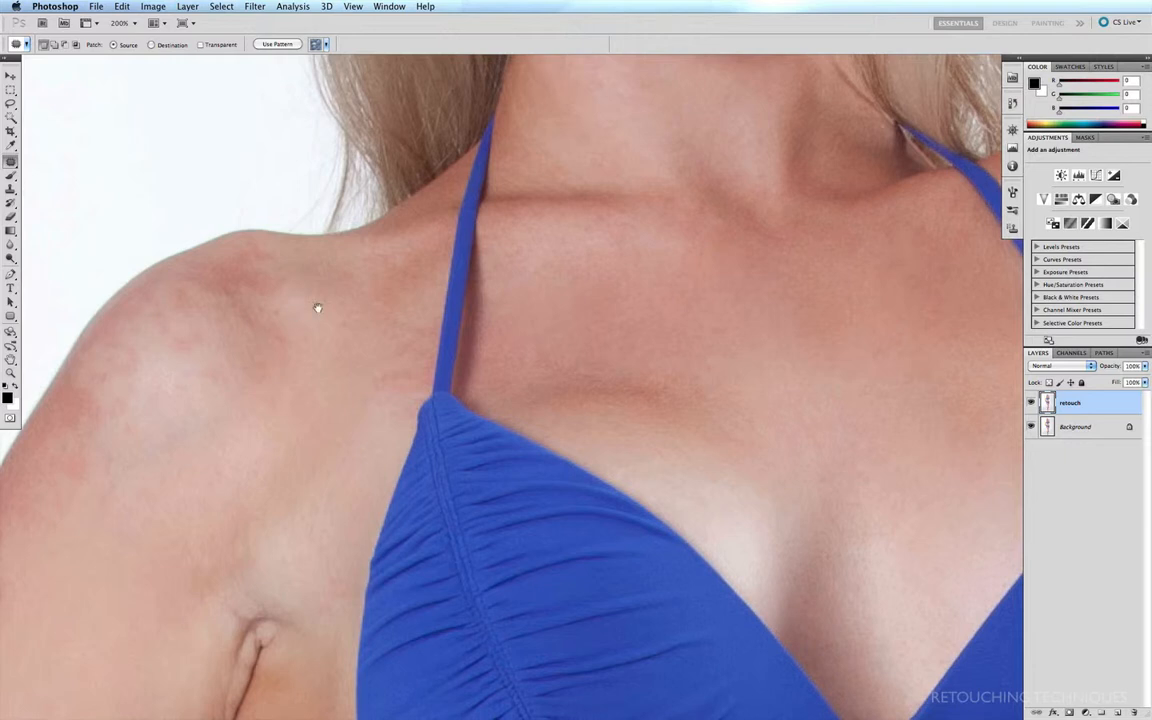
left_click_drag(316, 309, 425, 162)
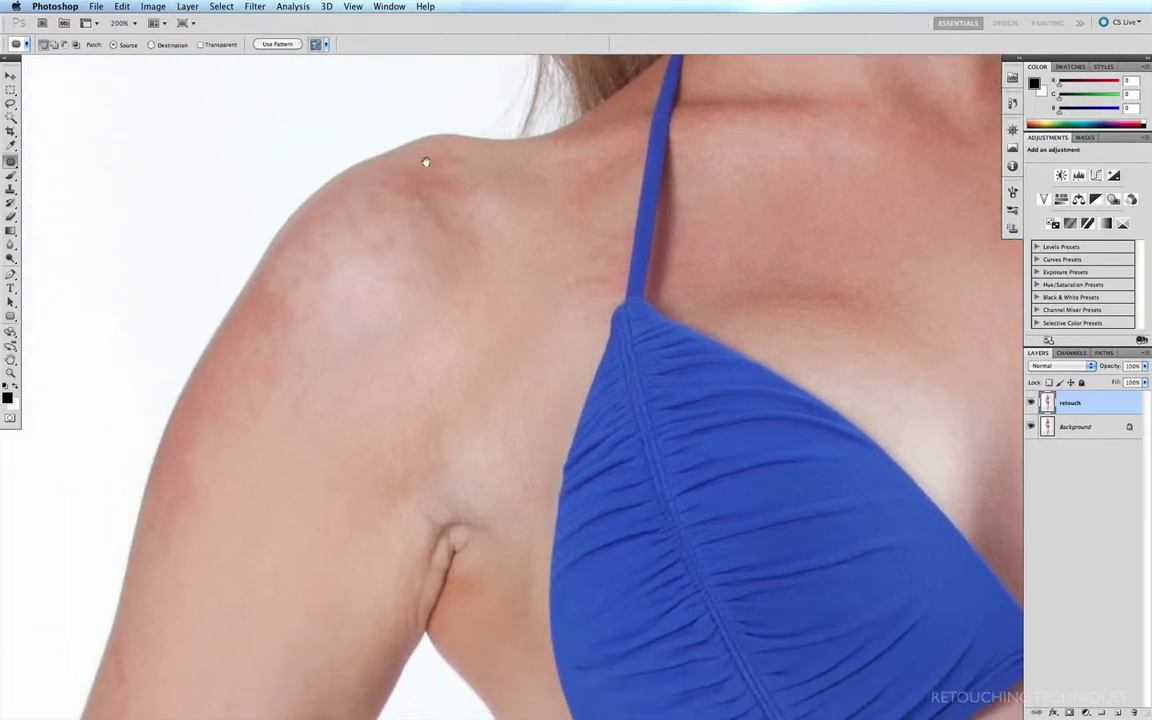
mouse_move(560, 278)
left_mouse_down()
mouse_move(602, 307)
mouse_move(597, 265)
left_mouse_up()
mouse_move(424, 159)
left_mouse_down()
mouse_move(391, 197)
mouse_move(481, 215)
mouse_move(447, 159)
mouse_move(539, 306)
left_mouse_up()
left_click_drag(410, 261, 424, 311)
mouse_move(484, 231)
left_mouse_down()
mouse_move(458, 249)
mouse_move(489, 262)
left_mouse_up()
mouse_move(384, 199)
left_mouse_down()
mouse_move(399, 265)
mouse_move(382, 192)
left_mouse_up()
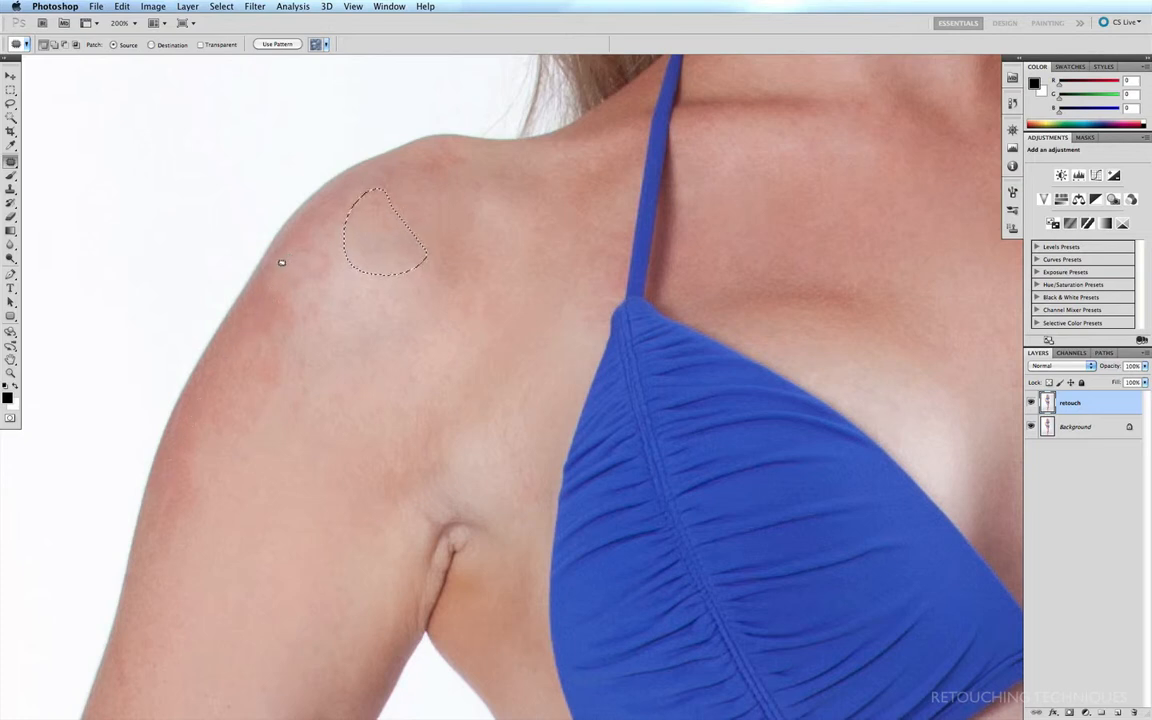
Step: Patch the long red area down the outer upper arm with lighter skin beside it
left_click_drag(278, 273, 258, 307)
mouse_move(144, 563)
left_mouse_down()
mouse_move(183, 558)
mouse_move(306, 382)
mouse_move(347, 287)
left_mouse_up()
left_click_drag(303, 232, 285, 250)
mouse_move(267, 337)
left_mouse_down()
mouse_move(298, 476)
mouse_move(320, 436)
left_mouse_up()
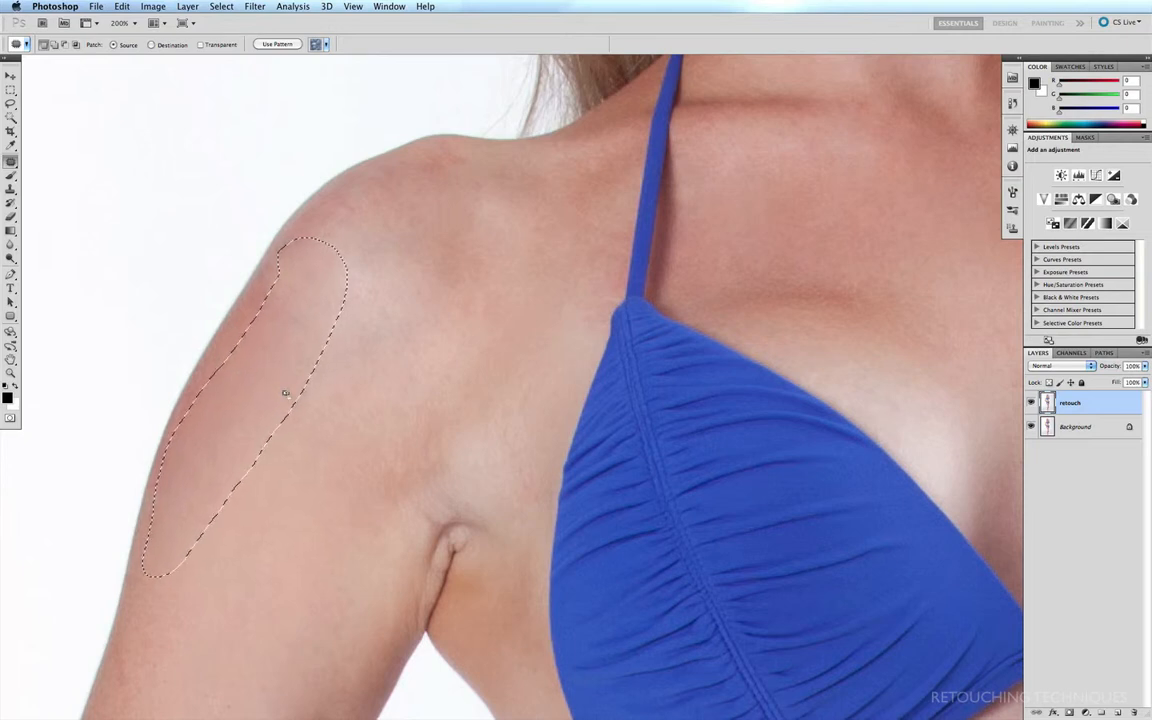
Step: Patch the crease and spots around the armpit of the lowered arm with nearby smooth skin
mouse_move(434, 142)
left_mouse_down()
mouse_move(478, 152)
mouse_move(430, 147)
left_mouse_up()
left_click_drag(512, 358, 493, 191)
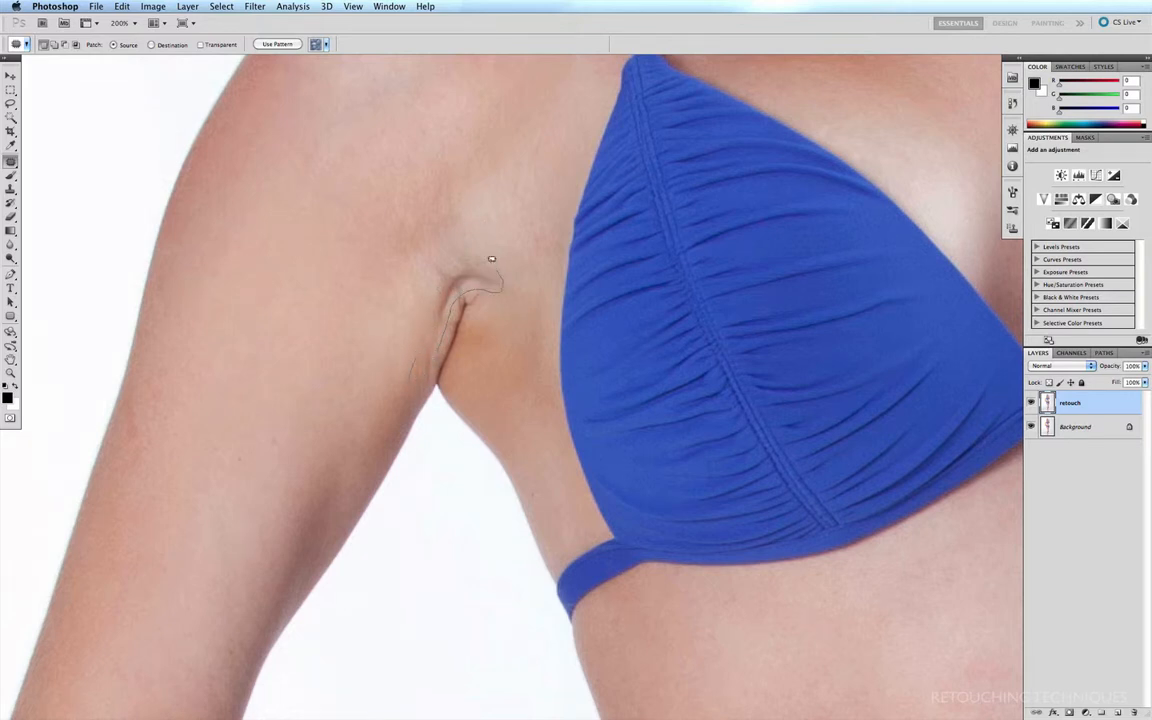
left_click_drag(415, 303, 415, 360)
left_click_drag(421, 298, 350, 301)
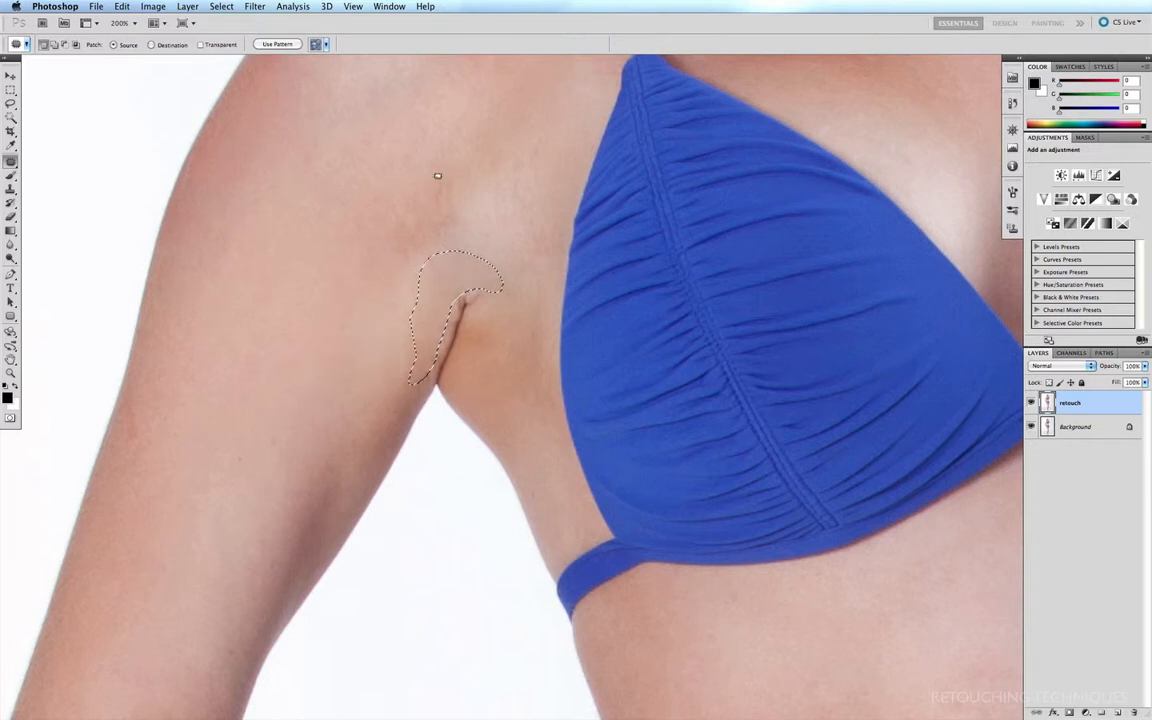
mouse_move(440, 172)
left_mouse_down()
mouse_move(445, 240)
mouse_move(458, 164)
mouse_move(495, 199)
left_mouse_up()
mouse_move(533, 201)
left_mouse_down()
mouse_move(522, 224)
mouse_move(541, 222)
left_mouse_up()
mouse_move(530, 230)
left_mouse_down()
mouse_move(502, 170)
mouse_move(557, 160)
left_mouse_up()
left_click_drag(532, 164, 547, 191)
mouse_move(398, 214)
left_mouse_down()
mouse_move(429, 226)
mouse_move(418, 220)
left_mouse_up()
left_click_drag(405, 238, 437, 306)
mouse_move(487, 243)
left_mouse_down()
mouse_move(468, 230)
mouse_move(487, 243)
left_mouse_up()
mouse_move(486, 259)
left_mouse_down()
mouse_move(483, 208)
mouse_move(410, 208)
left_mouse_up()
mouse_move(347, 264)
left_mouse_down()
mouse_move(391, 316)
mouse_move(345, 266)
left_mouse_up()
Step: Patch the red mark on the upper stomach with surrounding skin, and deselect
left_click_drag(256, 500, 389, 60)
left_click_drag(400, 442, 359, 159)
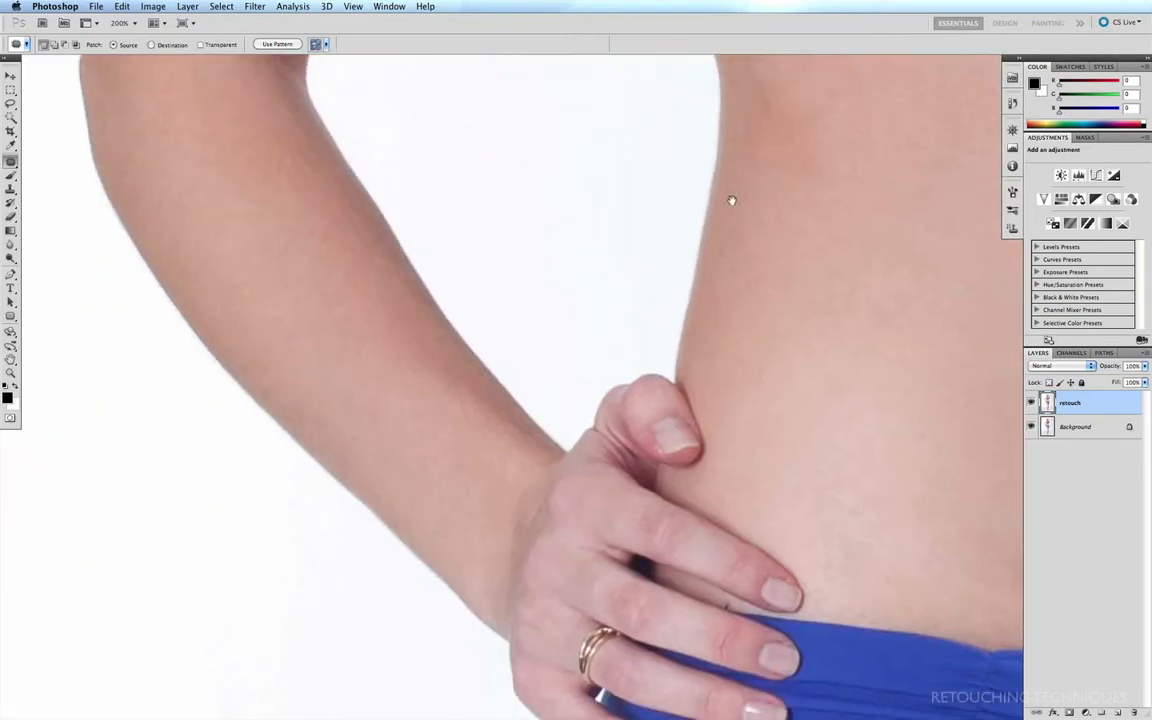
left_click_drag(890, 124, 468, 337)
left_click_drag(665, 242, 566, 422)
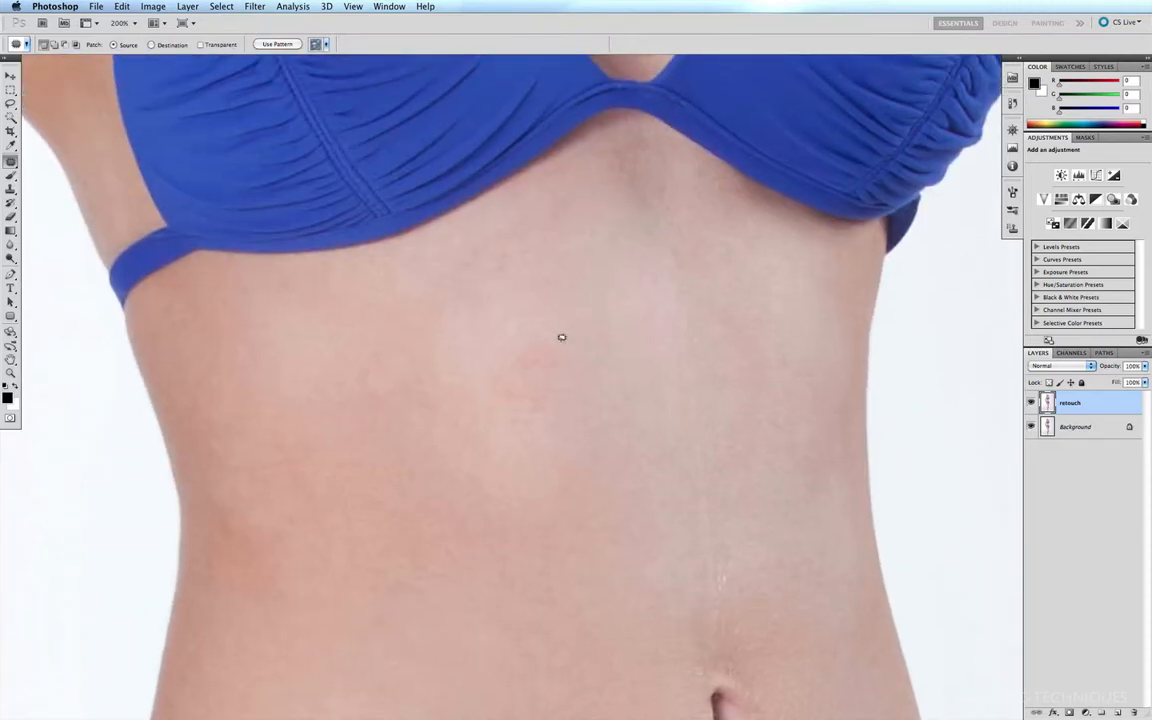
mouse_move(561, 337)
left_mouse_down()
mouse_move(537, 401)
mouse_move(564, 330)
left_mouse_up()
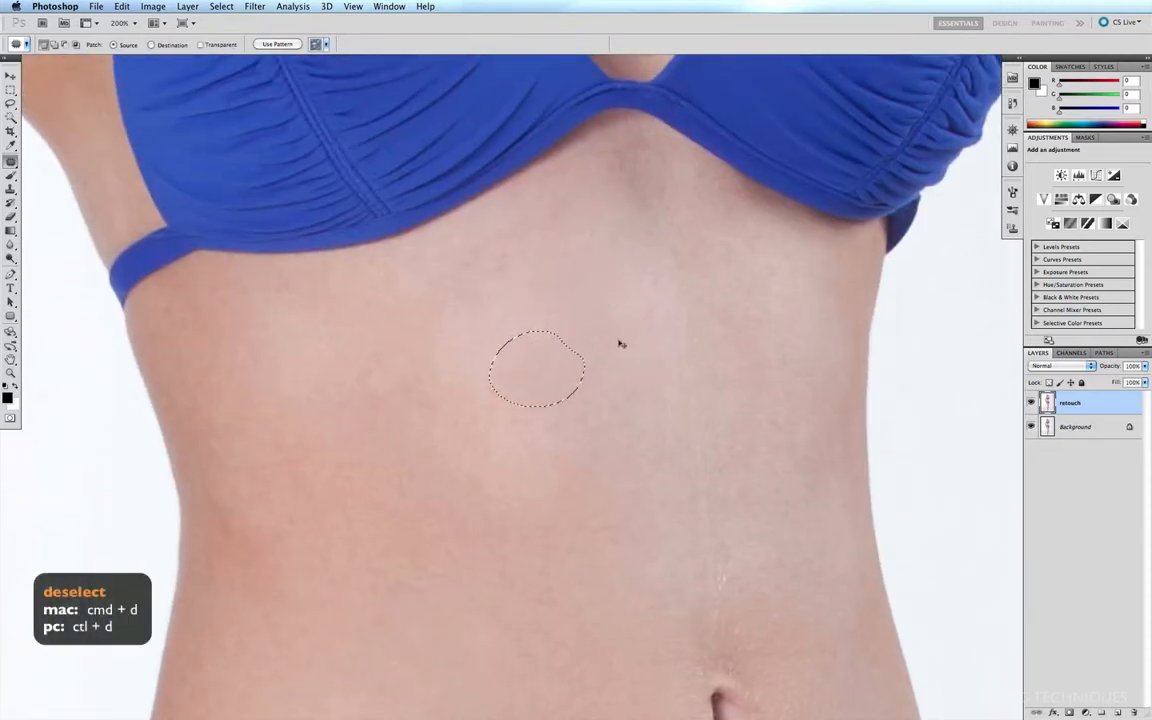
key("super+d")
Step: Patch the dark bruise and small spots on the front of the thigh with surrounding skin
left_click_drag(534, 611, 419, 141)
left_click_drag(437, 371, 466, 226)
key("super+minus")
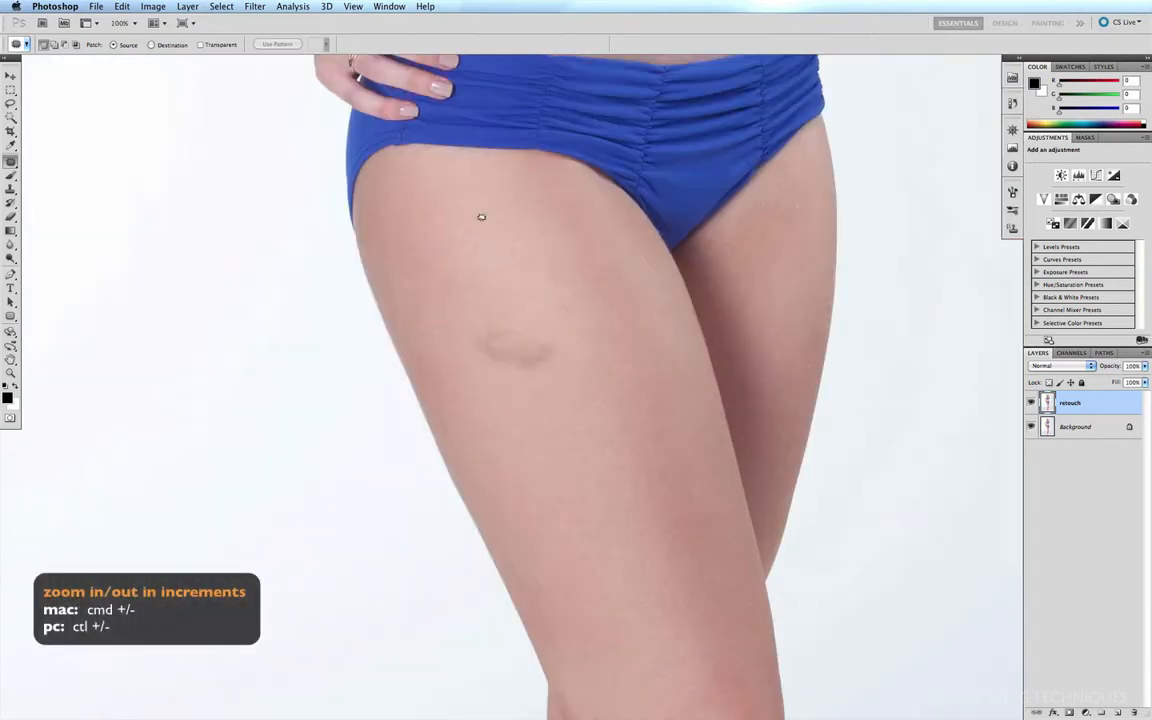
mouse_move(515, 320)
left_mouse_down()
mouse_move(467, 344)
mouse_move(523, 379)
mouse_move(575, 348)
mouse_move(513, 307)
mouse_move(487, 245)
left_mouse_up()
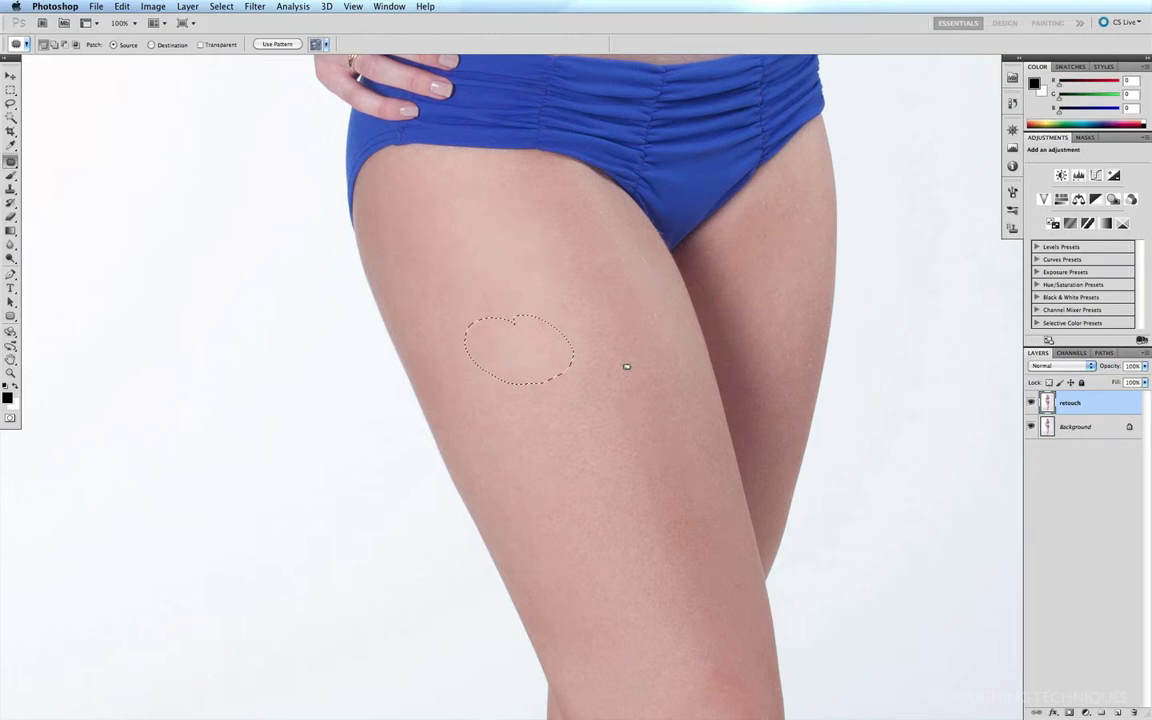
left_click_drag(566, 283, 574, 347)
mouse_move(495, 295)
left_mouse_down()
mouse_move(465, 309)
mouse_move(518, 332)
left_mouse_up()
mouse_move(540, 378)
left_mouse_down()
mouse_move(555, 406)
mouse_move(542, 382)
left_mouse_up()
left_click_drag(595, 422, 594, 456)
scroll(645, 195, "down", 5)
scroll(645, 195, "down", 5)
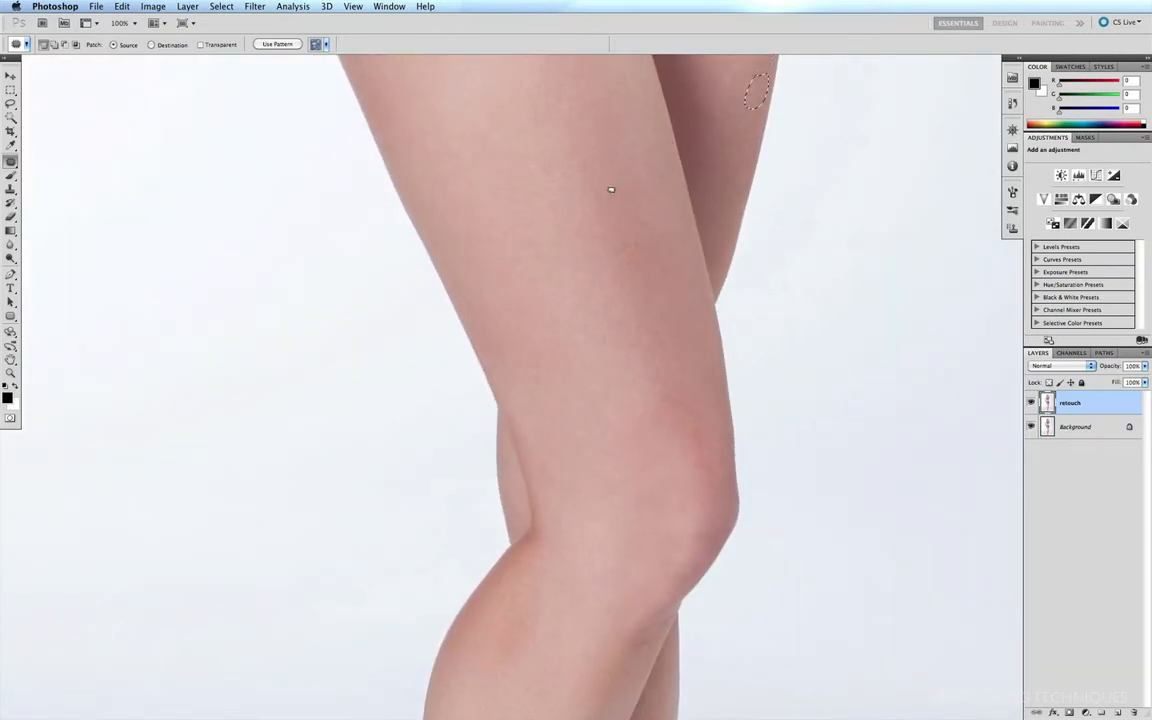
Step: Patch the small spots on the front of the thigh above the knee with nearby smooth skin
mouse_move(640, 217)
left_mouse_down()
mouse_move(645, 182)
mouse_move(608, 200)
mouse_move(654, 232)
left_mouse_up()
left_click_drag(634, 214, 617, 153)
left_click_drag(542, 342, 568, 377)
left_click_drag(548, 367, 560, 476)
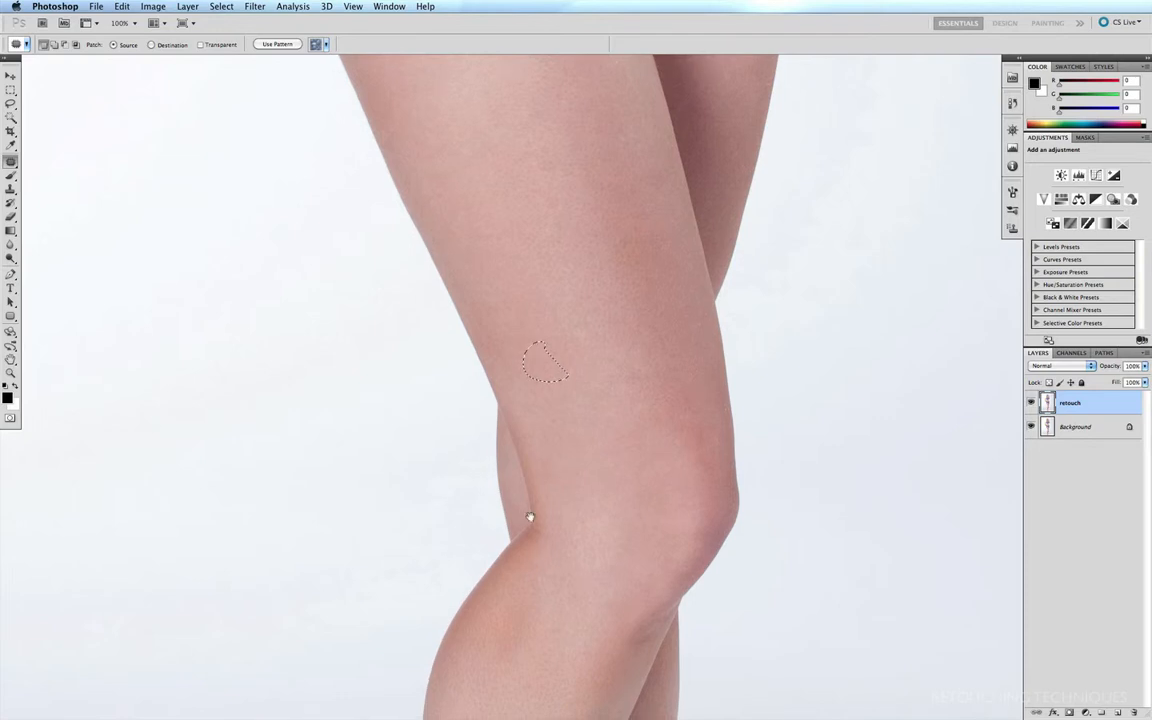
Step: Patch the blemish on the front of the lower leg below the knee with surrounding skin
scroll(550, 108, "down", 10)
scroll(598, 203, "up", 1)
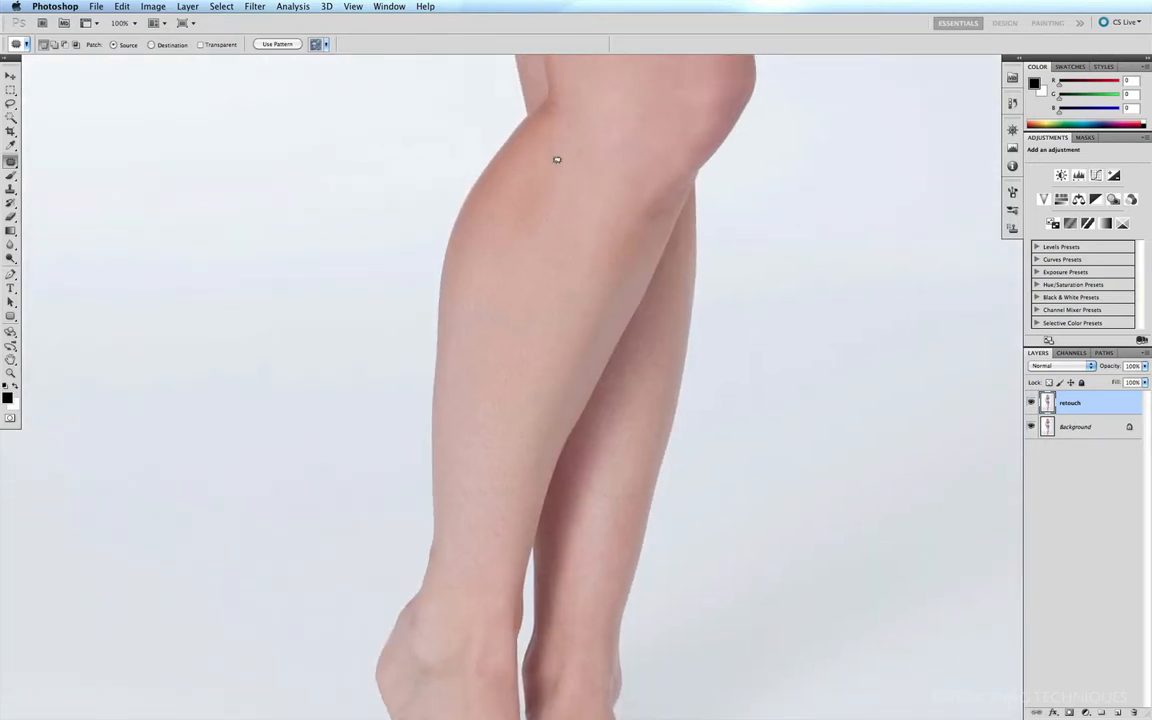
mouse_move(553, 155)
left_mouse_down()
mouse_move(498, 208)
mouse_move(560, 160)
mouse_move(566, 180)
mouse_move(620, 143)
left_mouse_up()
mouse_move(663, 208)
left_mouse_down()
mouse_move(644, 213)
mouse_move(668, 211)
mouse_move(630, 294)
left_mouse_up()
Step: Patch the marks on the tops of both feet with surrounding skin, deselect, and fit the whole image in the window
scroll(504, 291, "down", 8)
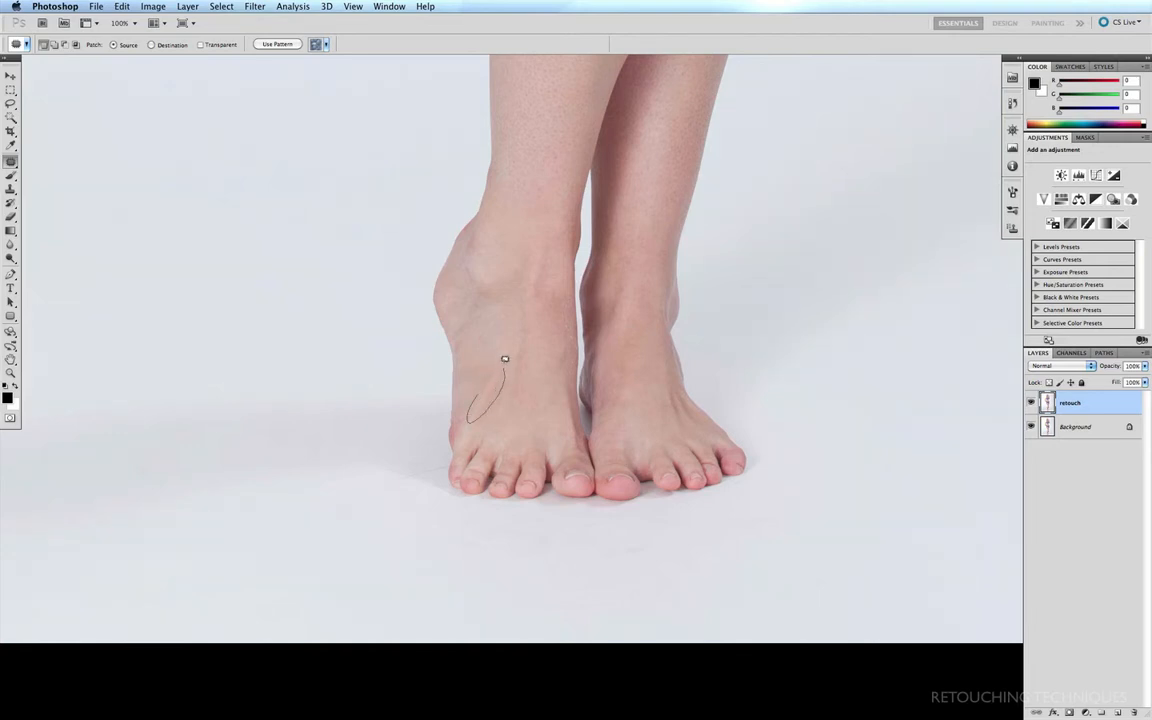
left_click_drag(504, 358, 499, 362)
left_click_drag(467, 266, 469, 269)
left_click_drag(632, 376, 630, 350)
left_click_drag(634, 396, 610, 400)
key("super+d")
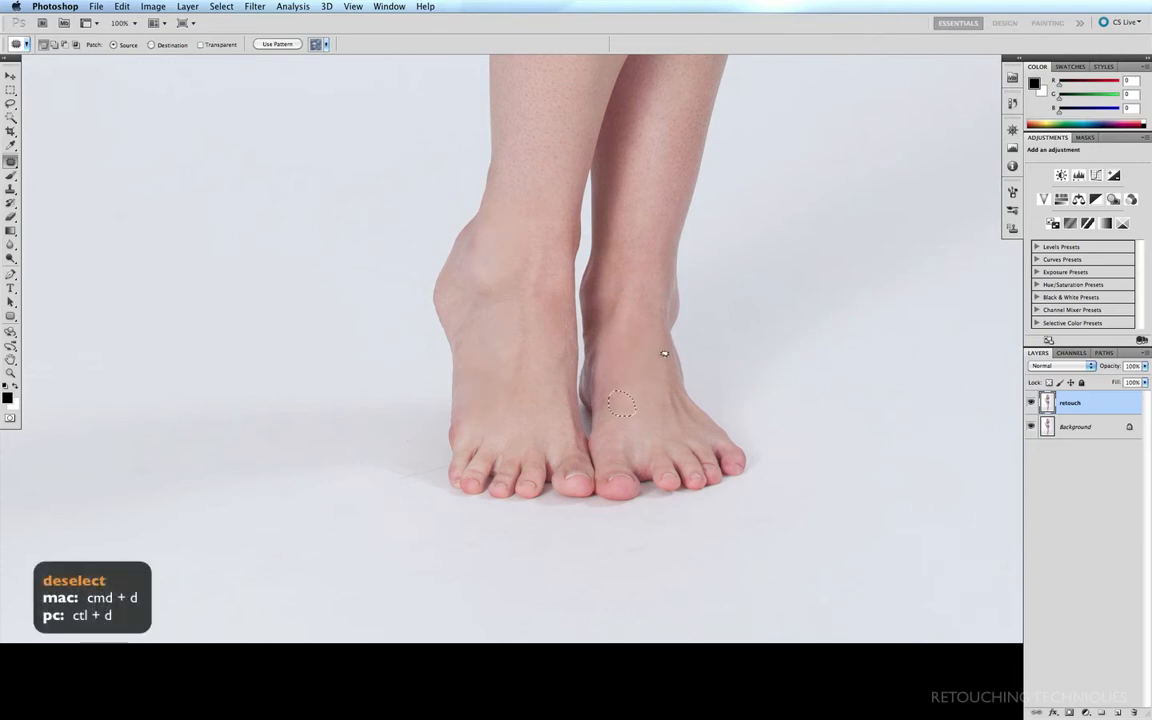
key("super+0")
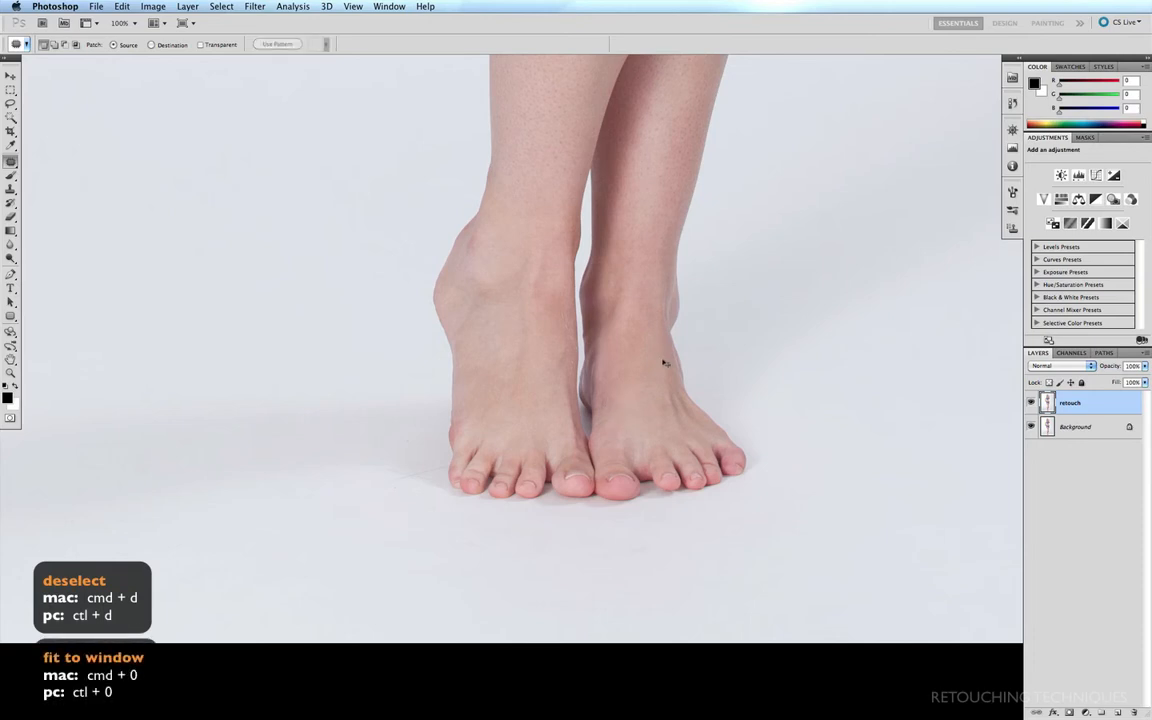
key("super+0")
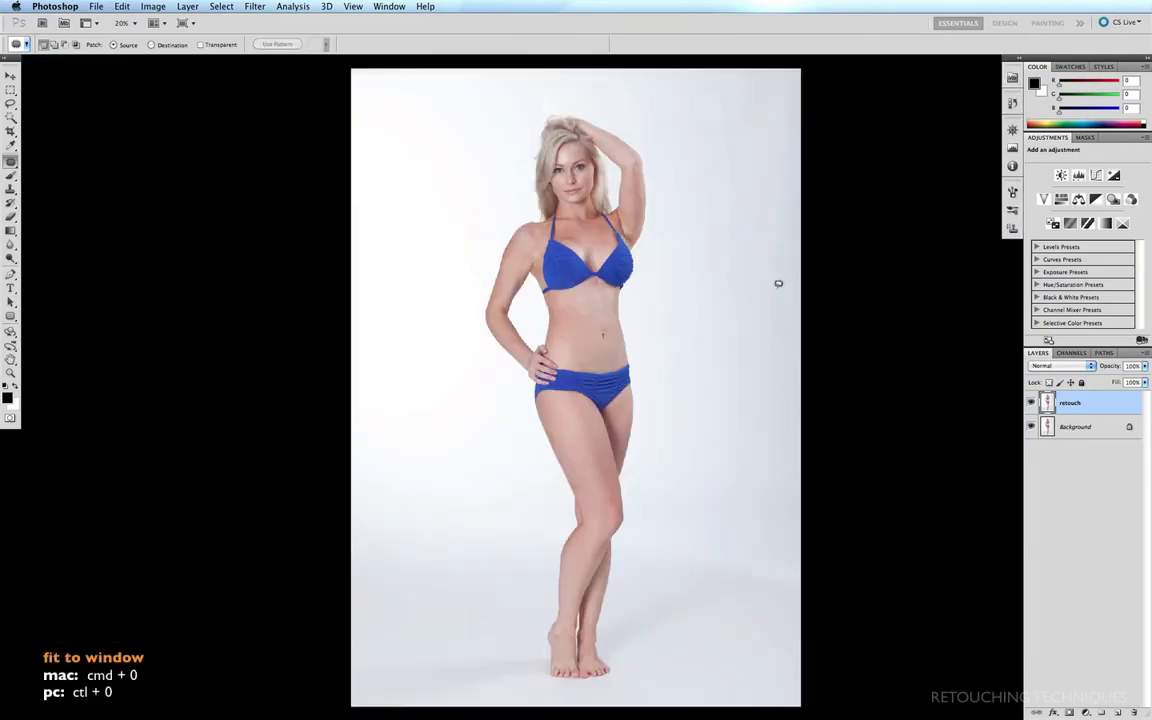